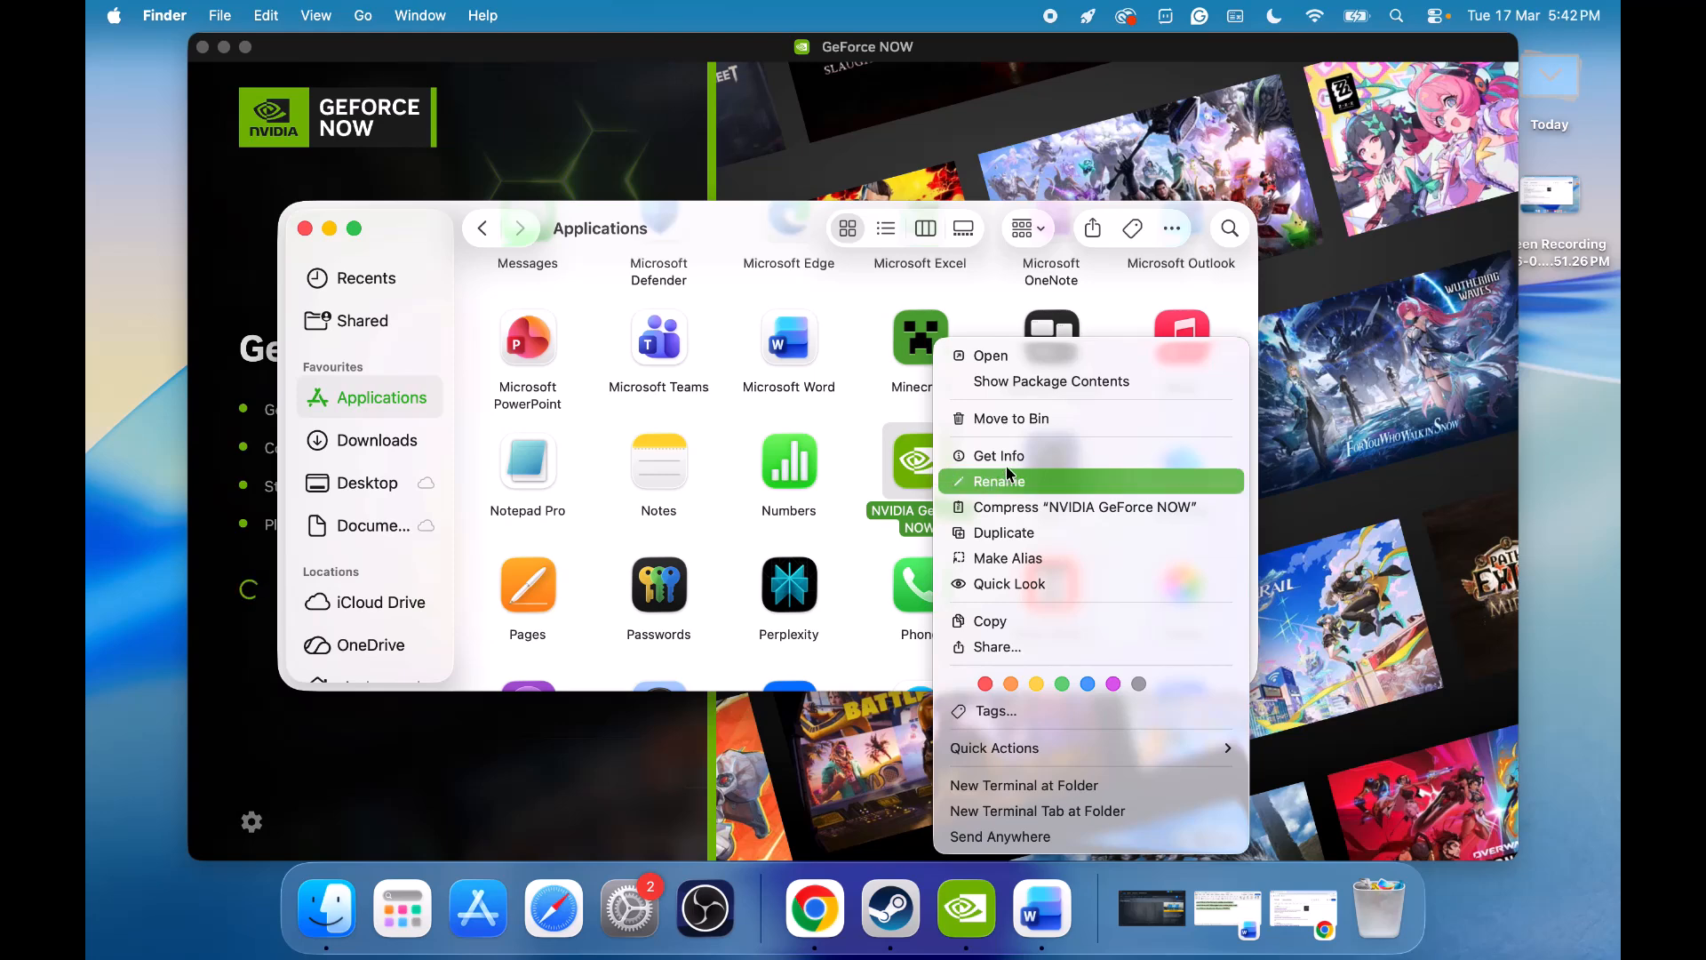
Step: Try to move NVIDIA GeForce NOW from the Applications folder to the Bin
{"action": "left_click", "coordinate": [1007, 426]}
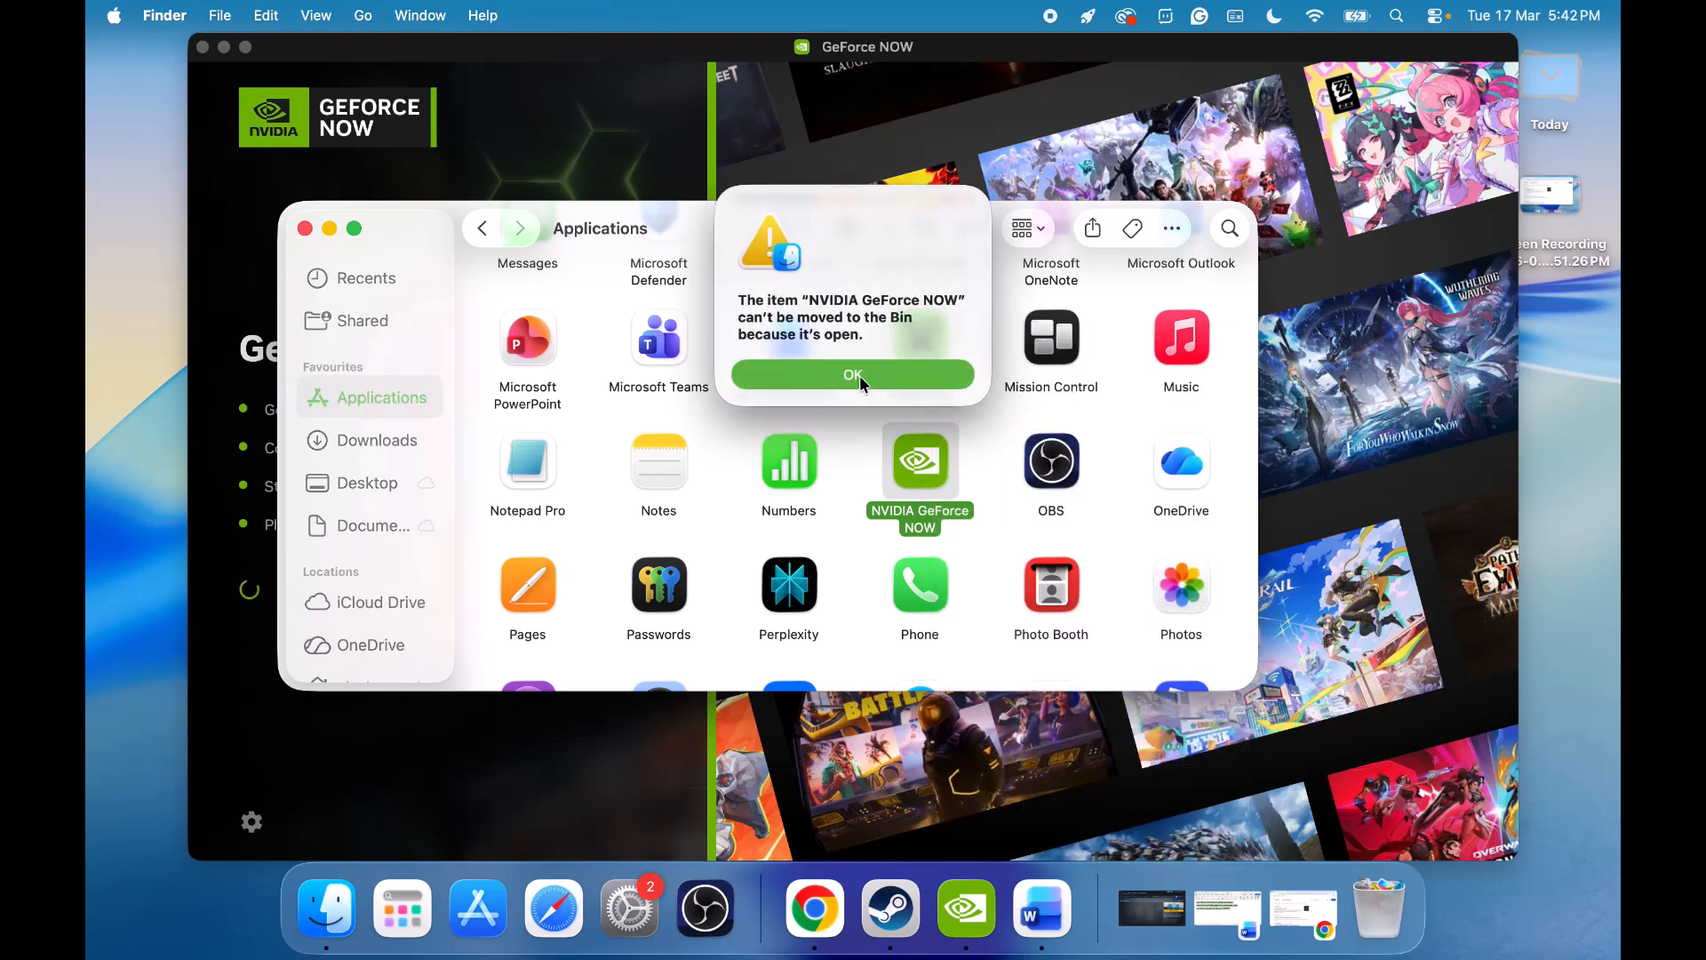
Step: Close the running GeForce NOW app window and dismiss the alert
{"action": "left_click", "coordinate": [966, 909]}
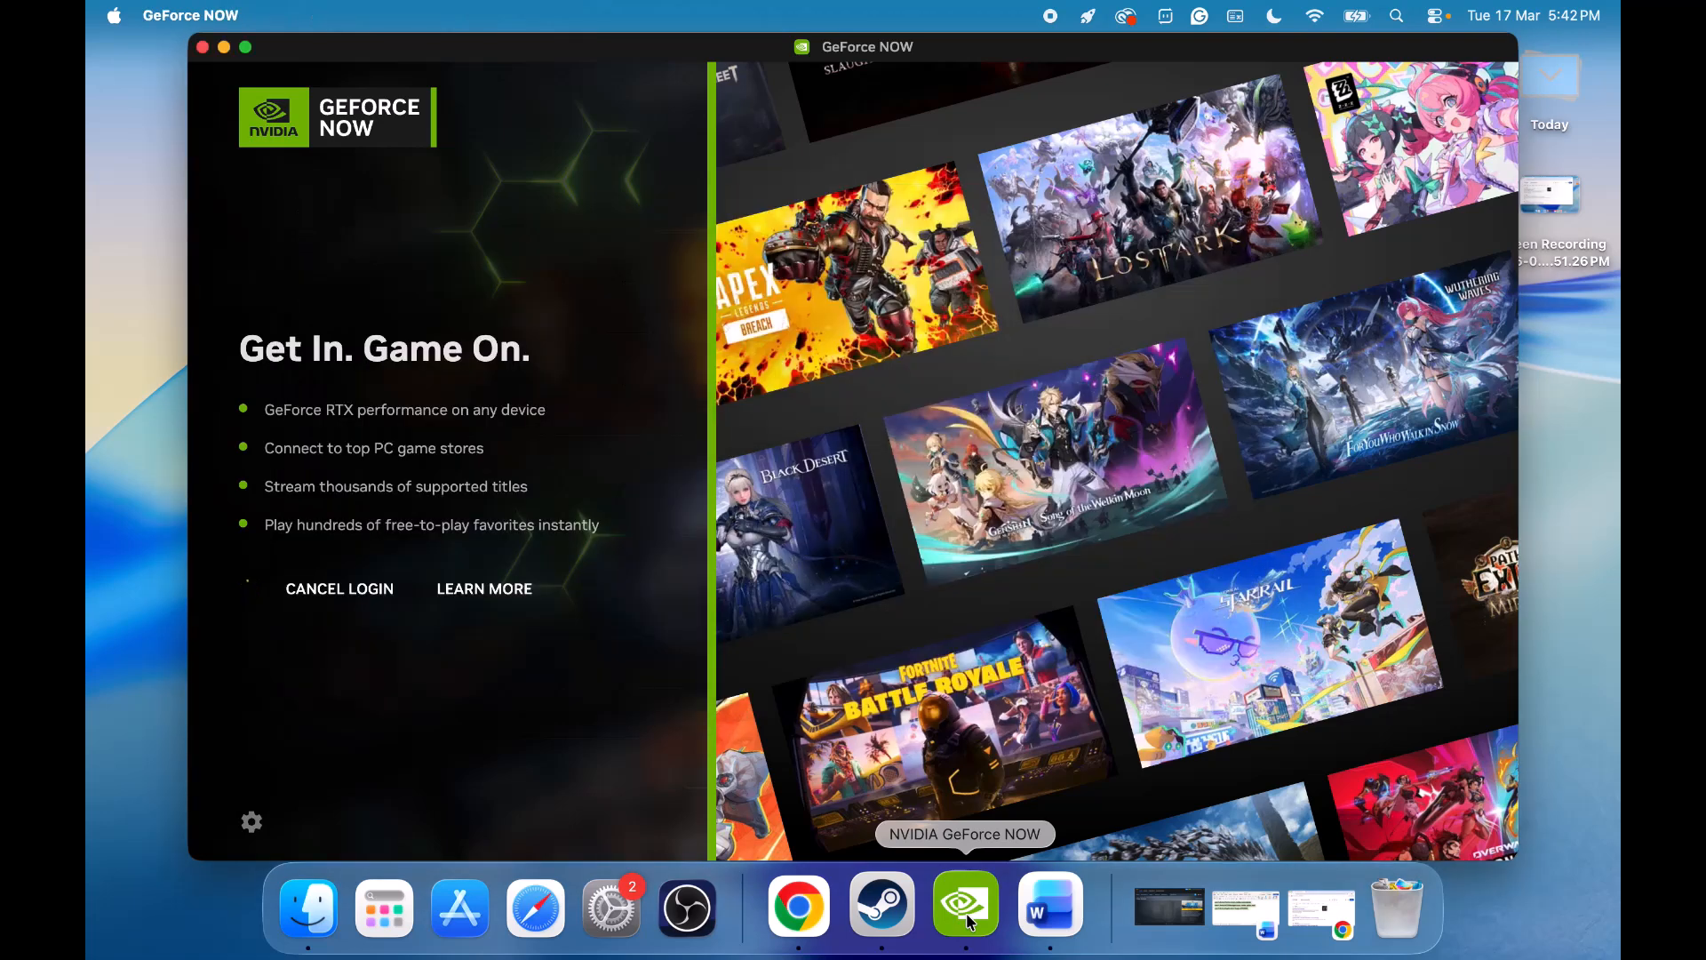
{"action": "left_click", "coordinate": [203, 59]}
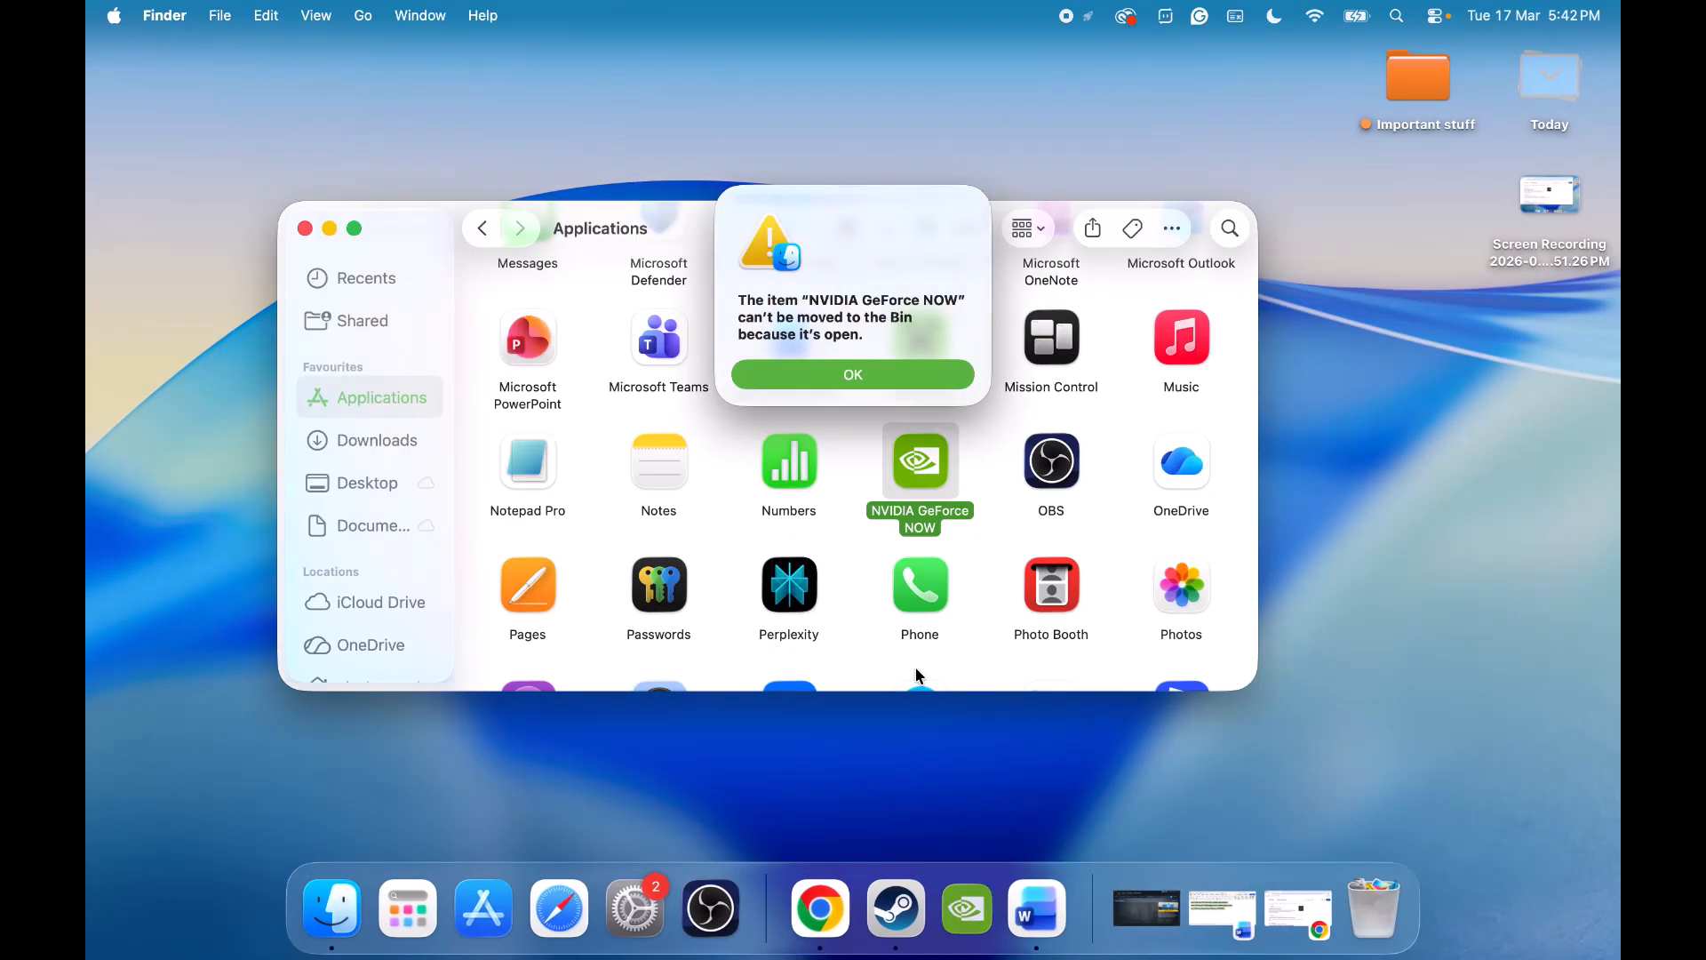
{"action": "left_click", "coordinate": [866, 376]}
Step: Move NVIDIA GeForce NOW from Applications to the Bin and empty the Bin
{"action": "right_click", "coordinate": [954, 462]}
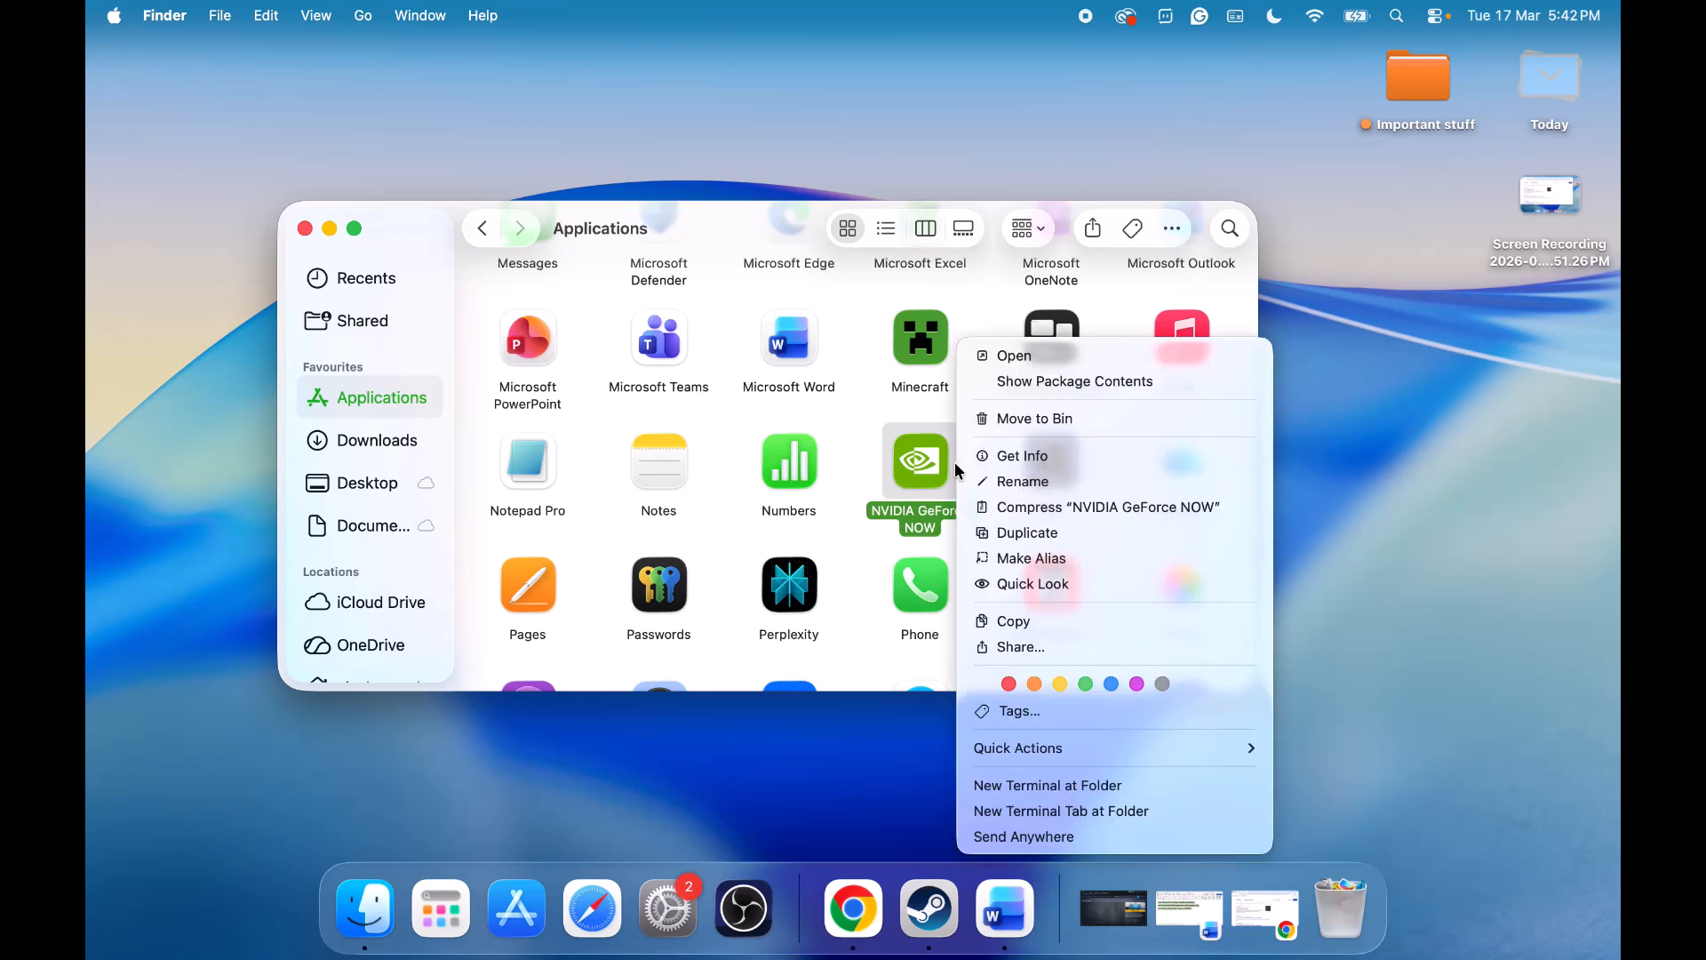
{"action": "left_click", "coordinate": [1045, 419]}
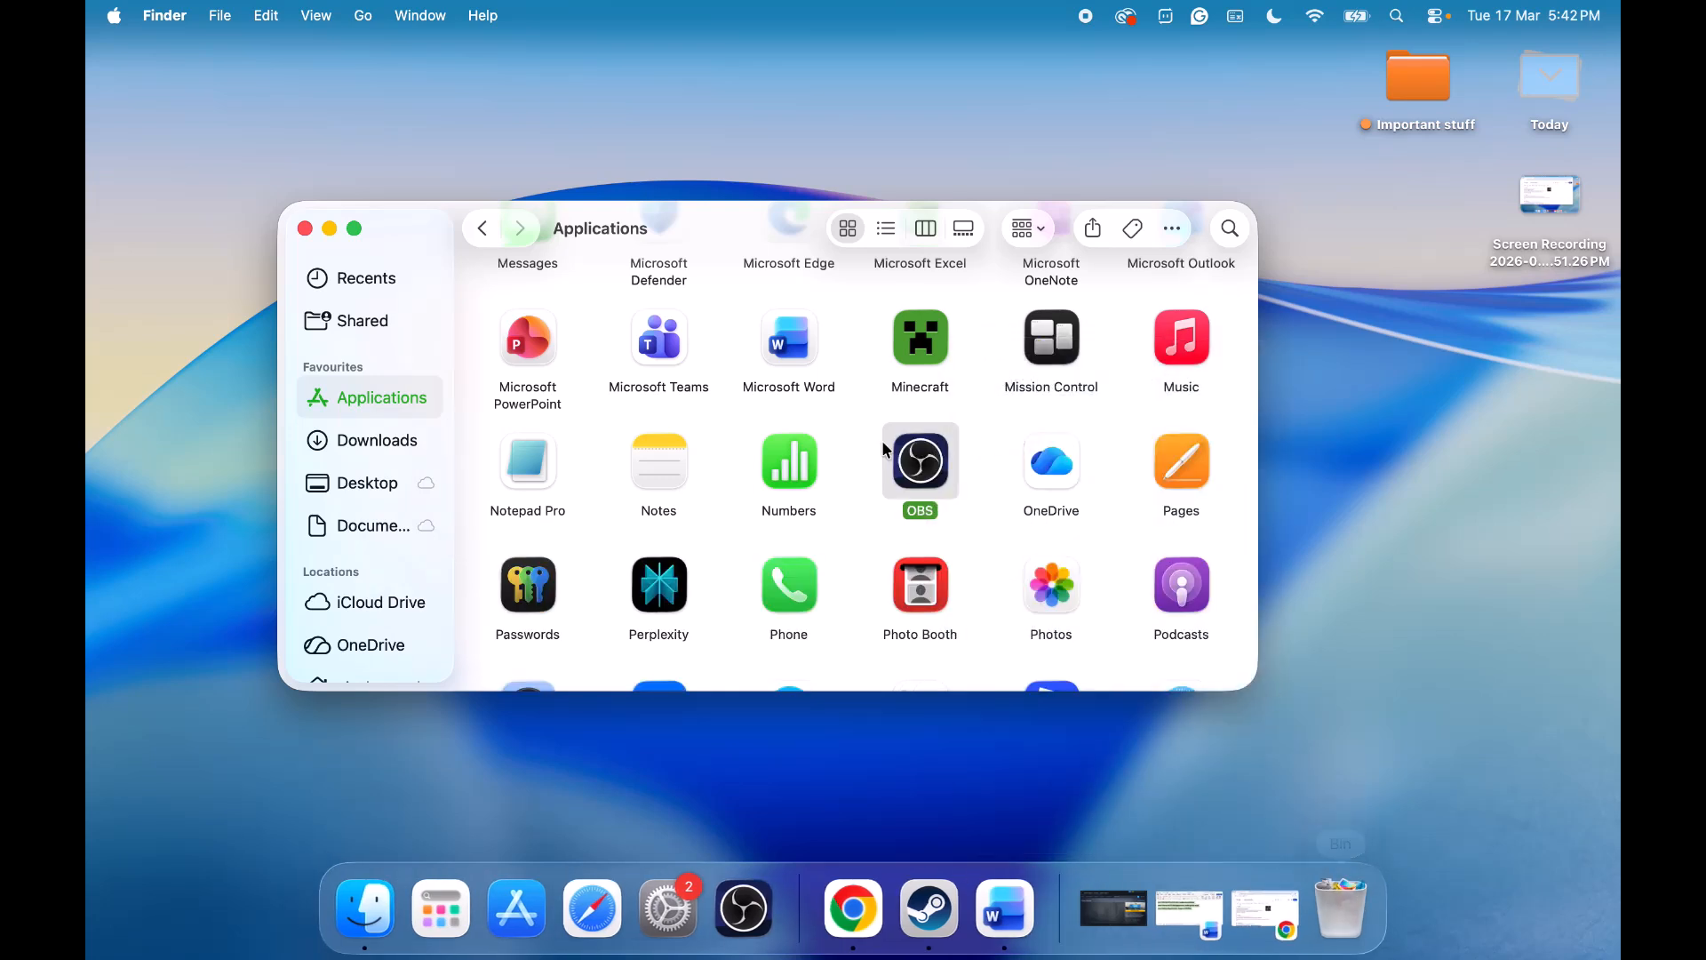
{"action": "right_click", "coordinate": [1346, 898]}
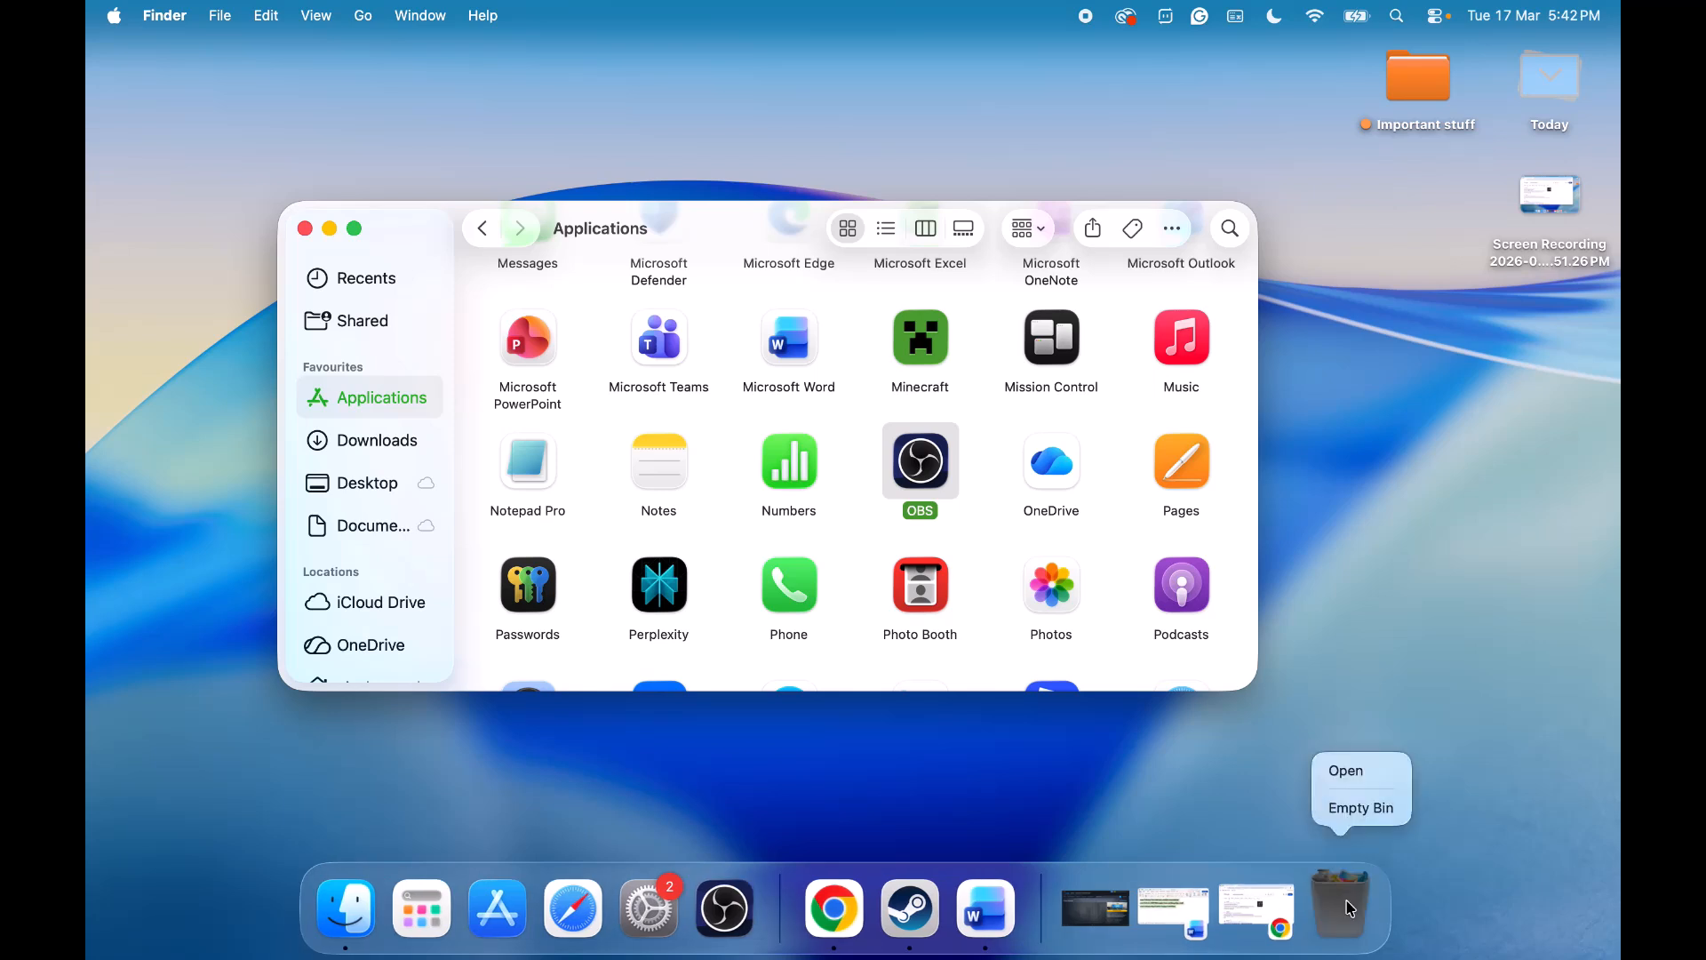
{"action": "left_click", "coordinate": [1373, 811]}
{"action": "left_click", "coordinate": [938, 394]}
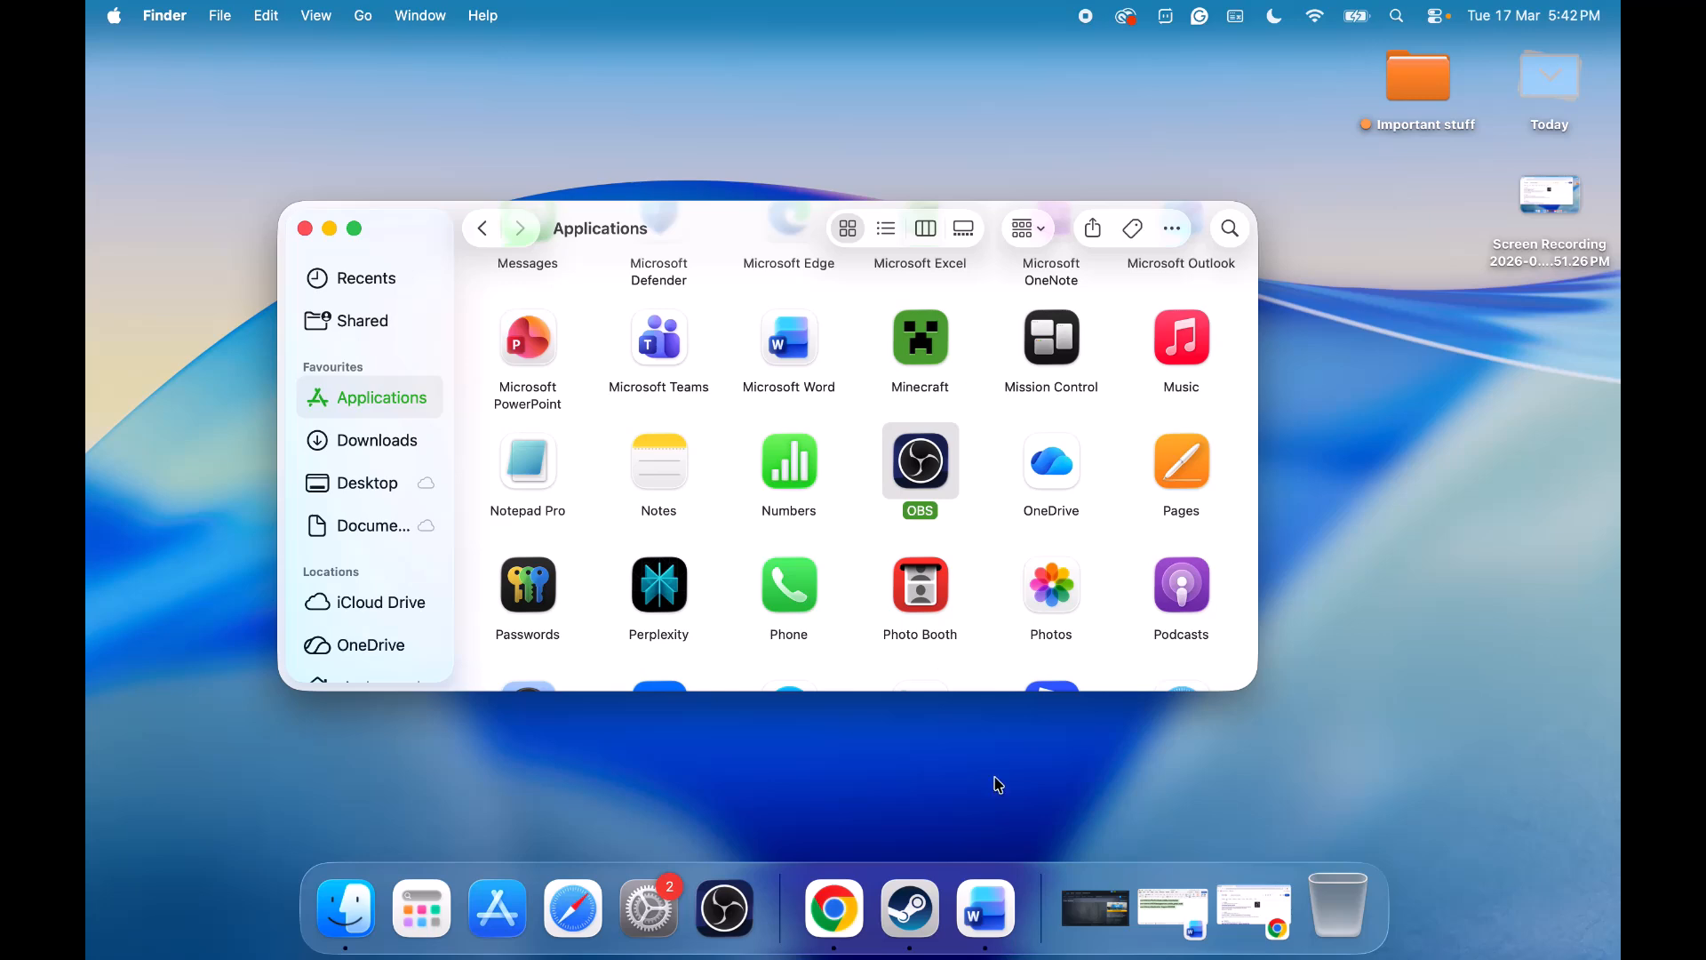
Step: Review the list of NVIDIA leftover folder paths noted in the Word document
{"action": "left_click", "coordinate": [1016, 921]}
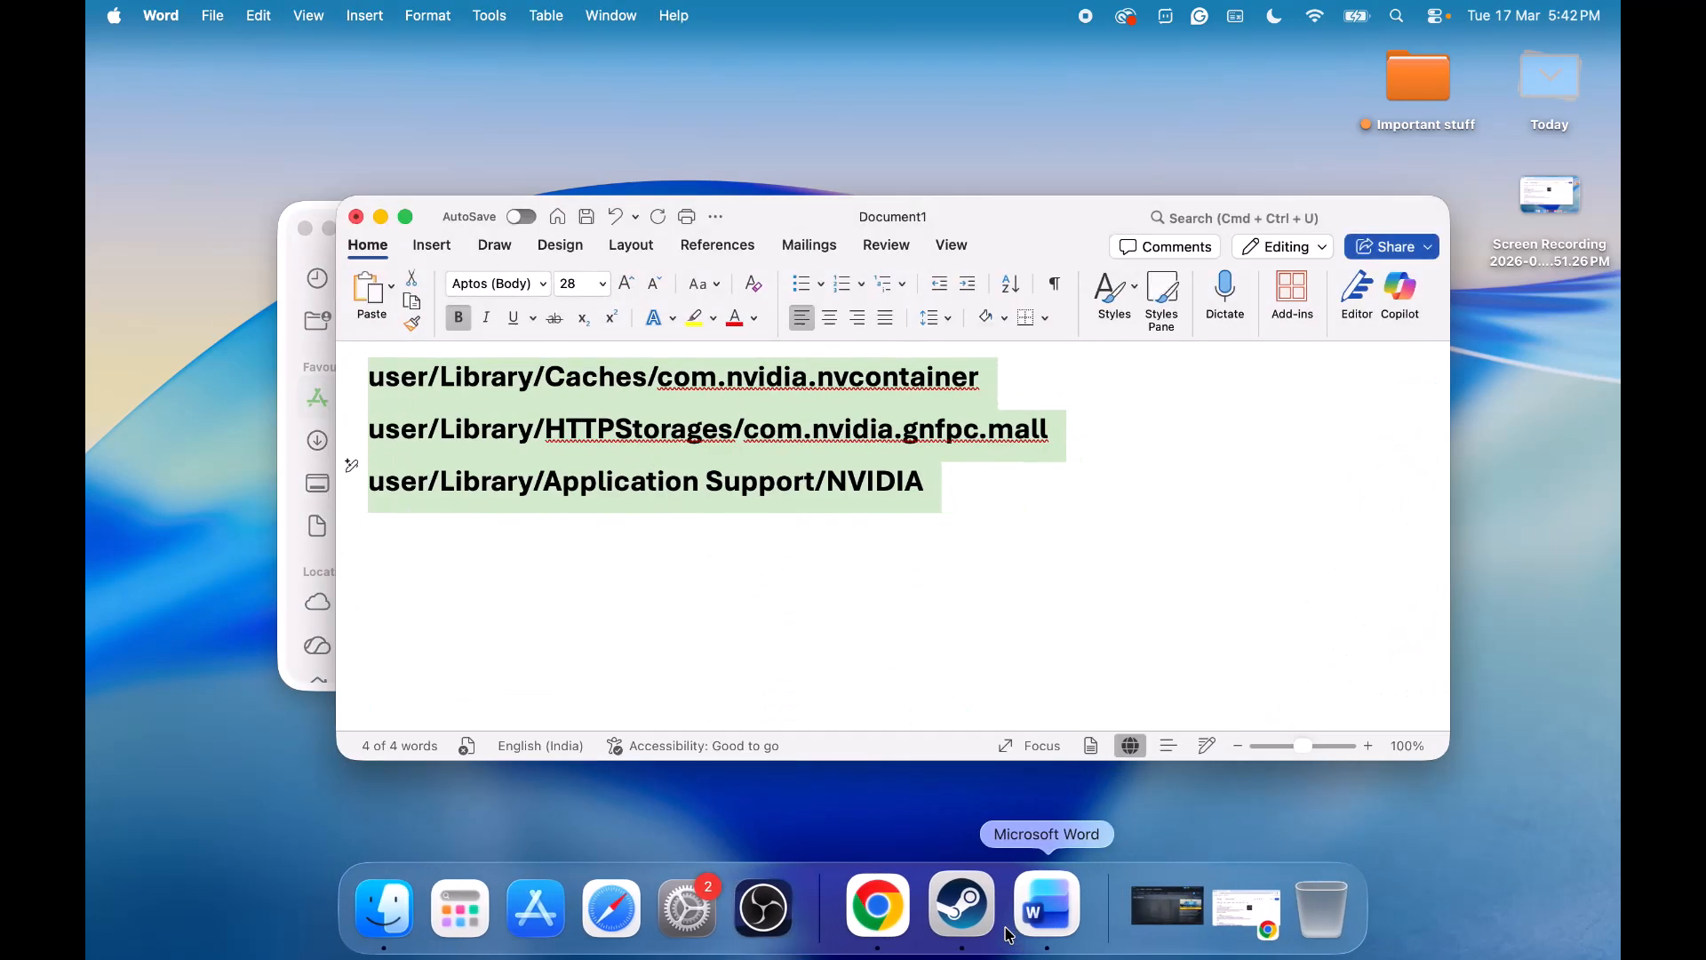
{"action": "left_click", "coordinate": [977, 461]}
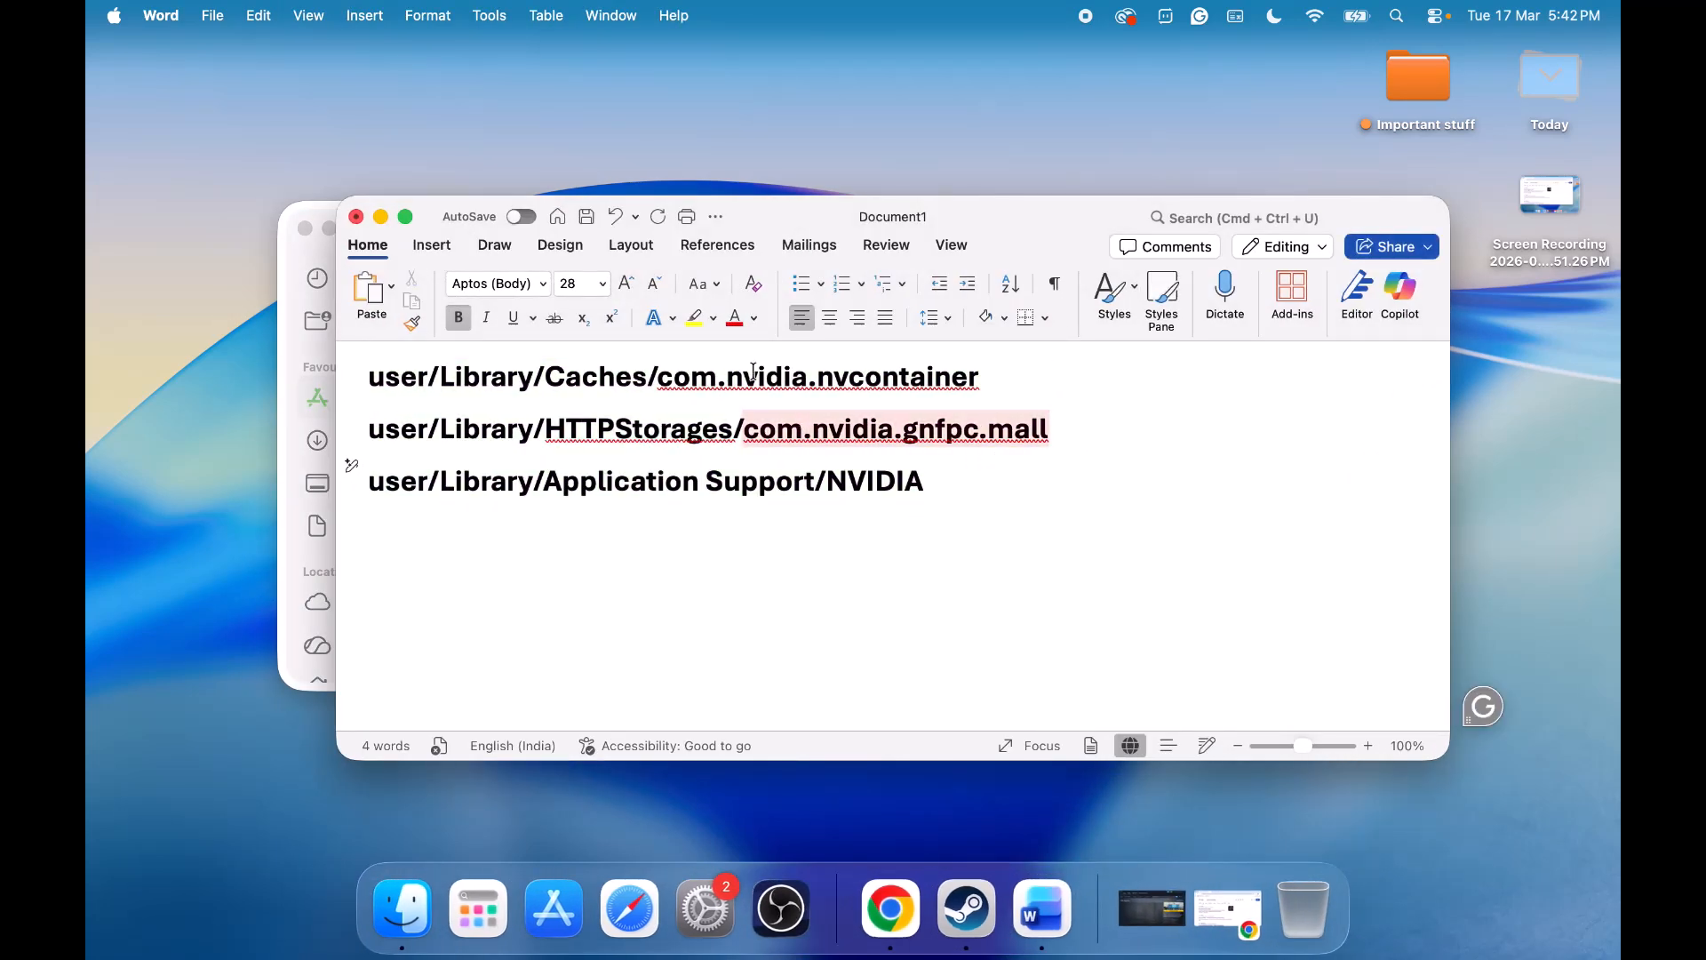
{"action": "left_click", "coordinate": [335, 103]}
Step: Open the ~/Library/Caches/NVIDIA folder using Go to Folder
{"action": "left_click", "coordinate": [366, 18]}
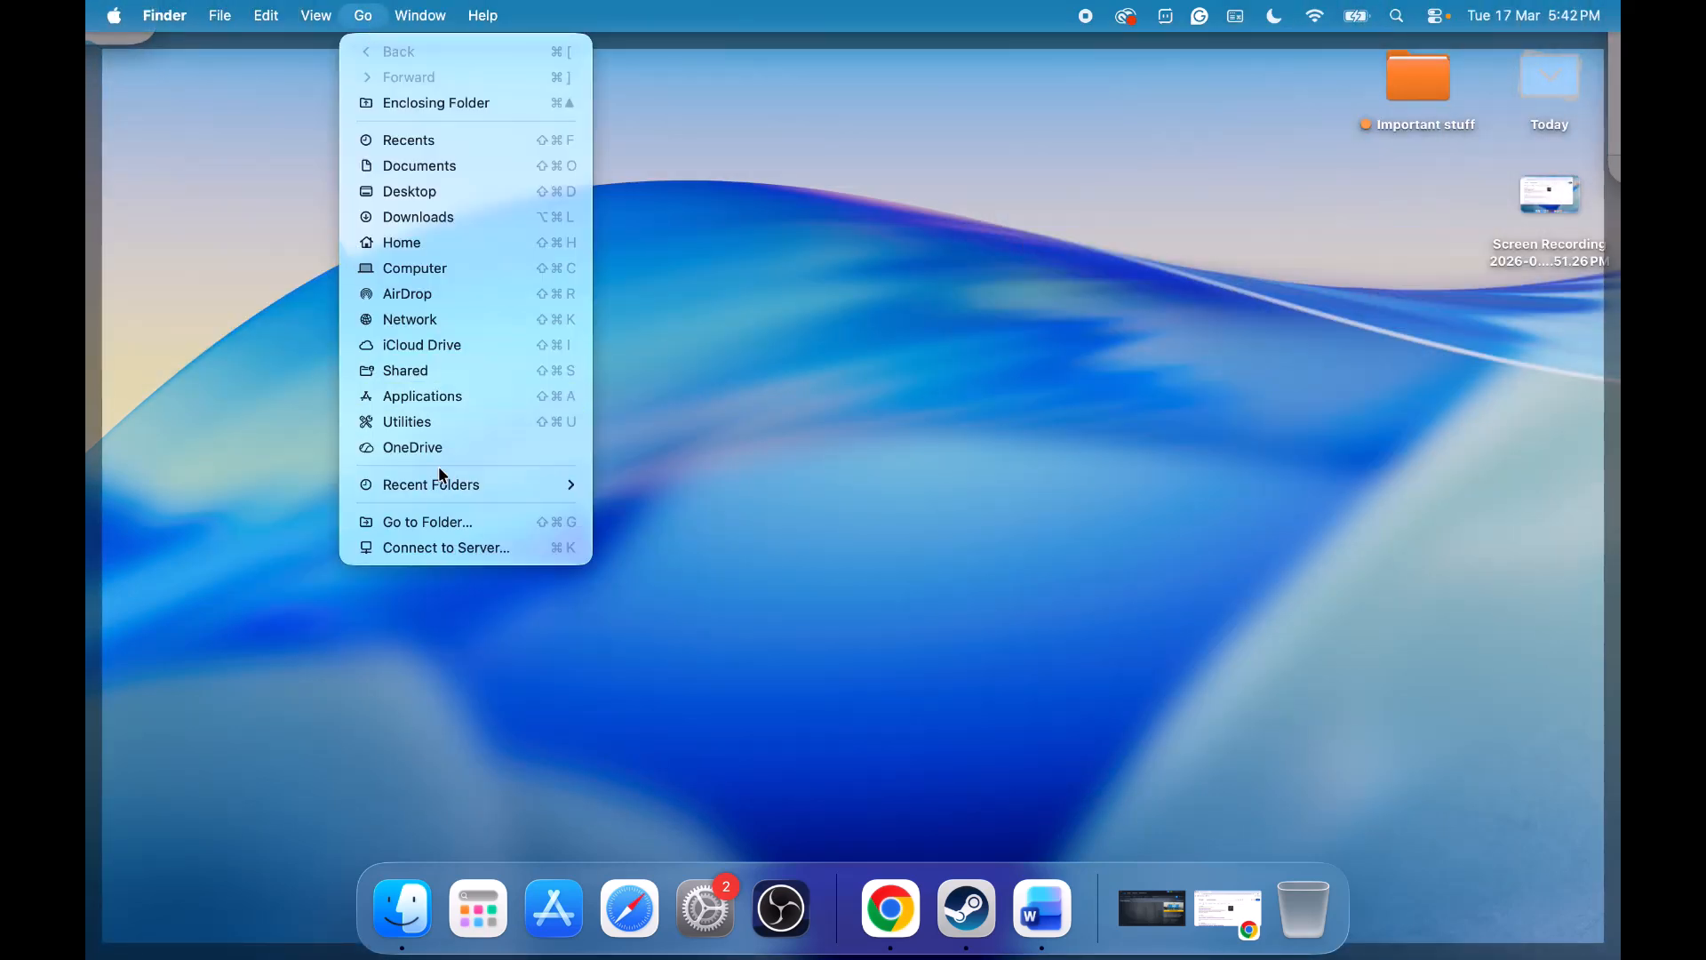
{"action": "left_click", "coordinate": [430, 526]}
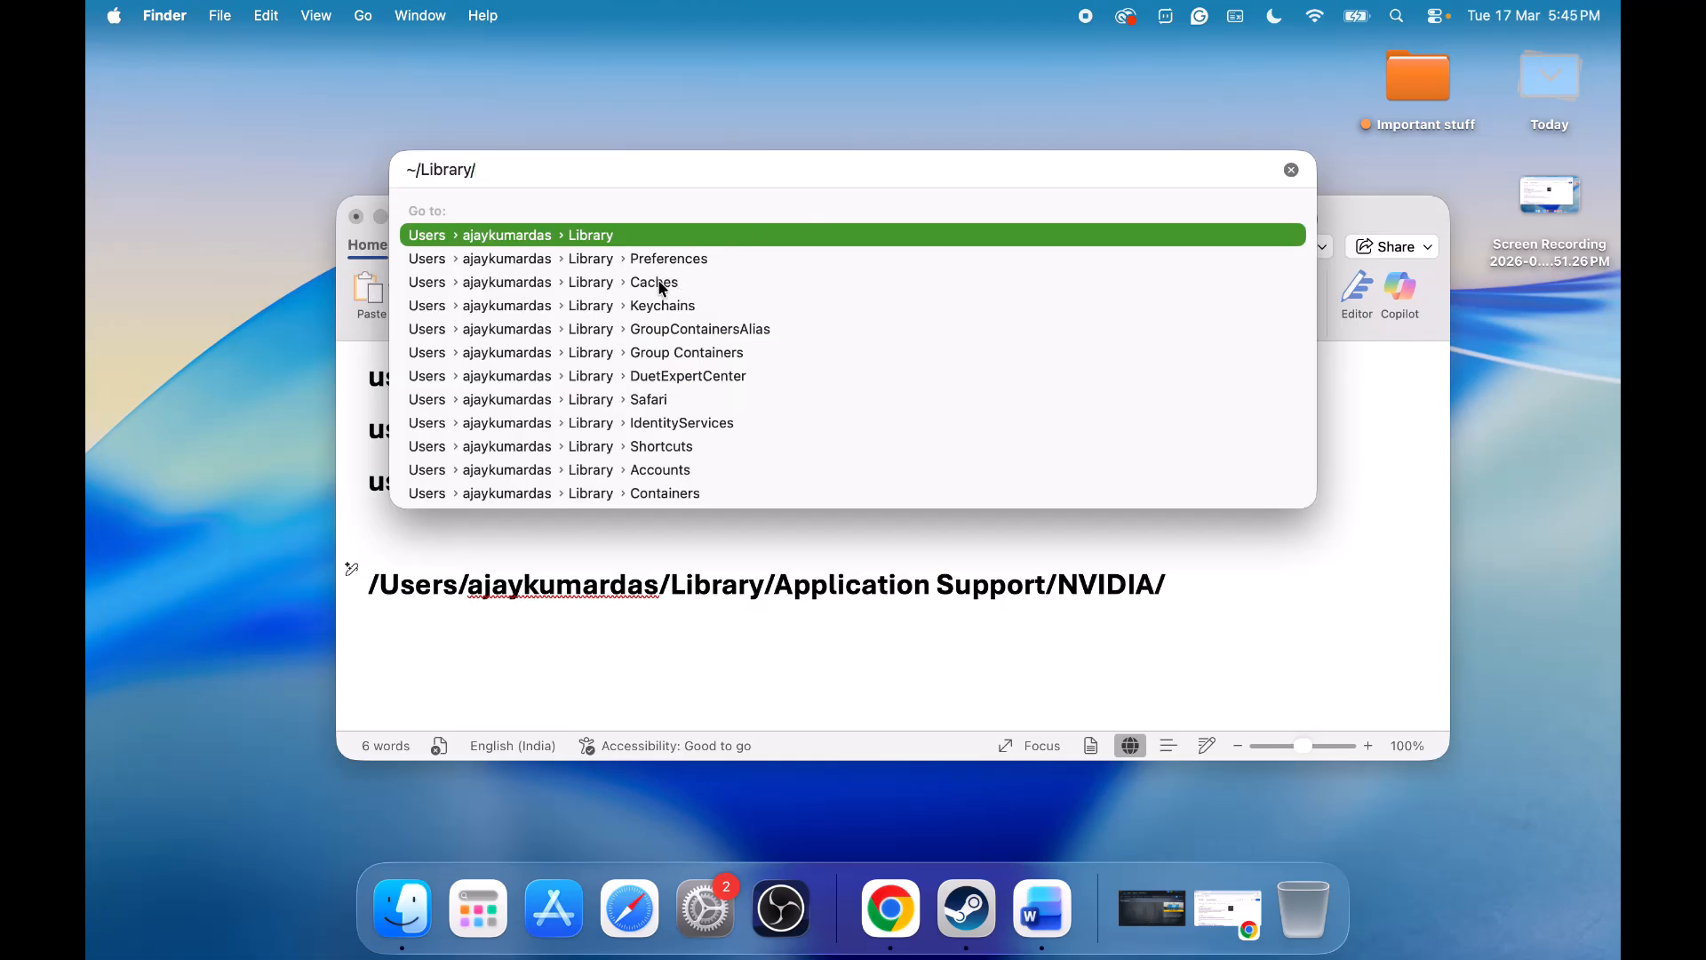
{"action": "left_click", "coordinate": [632, 281]}
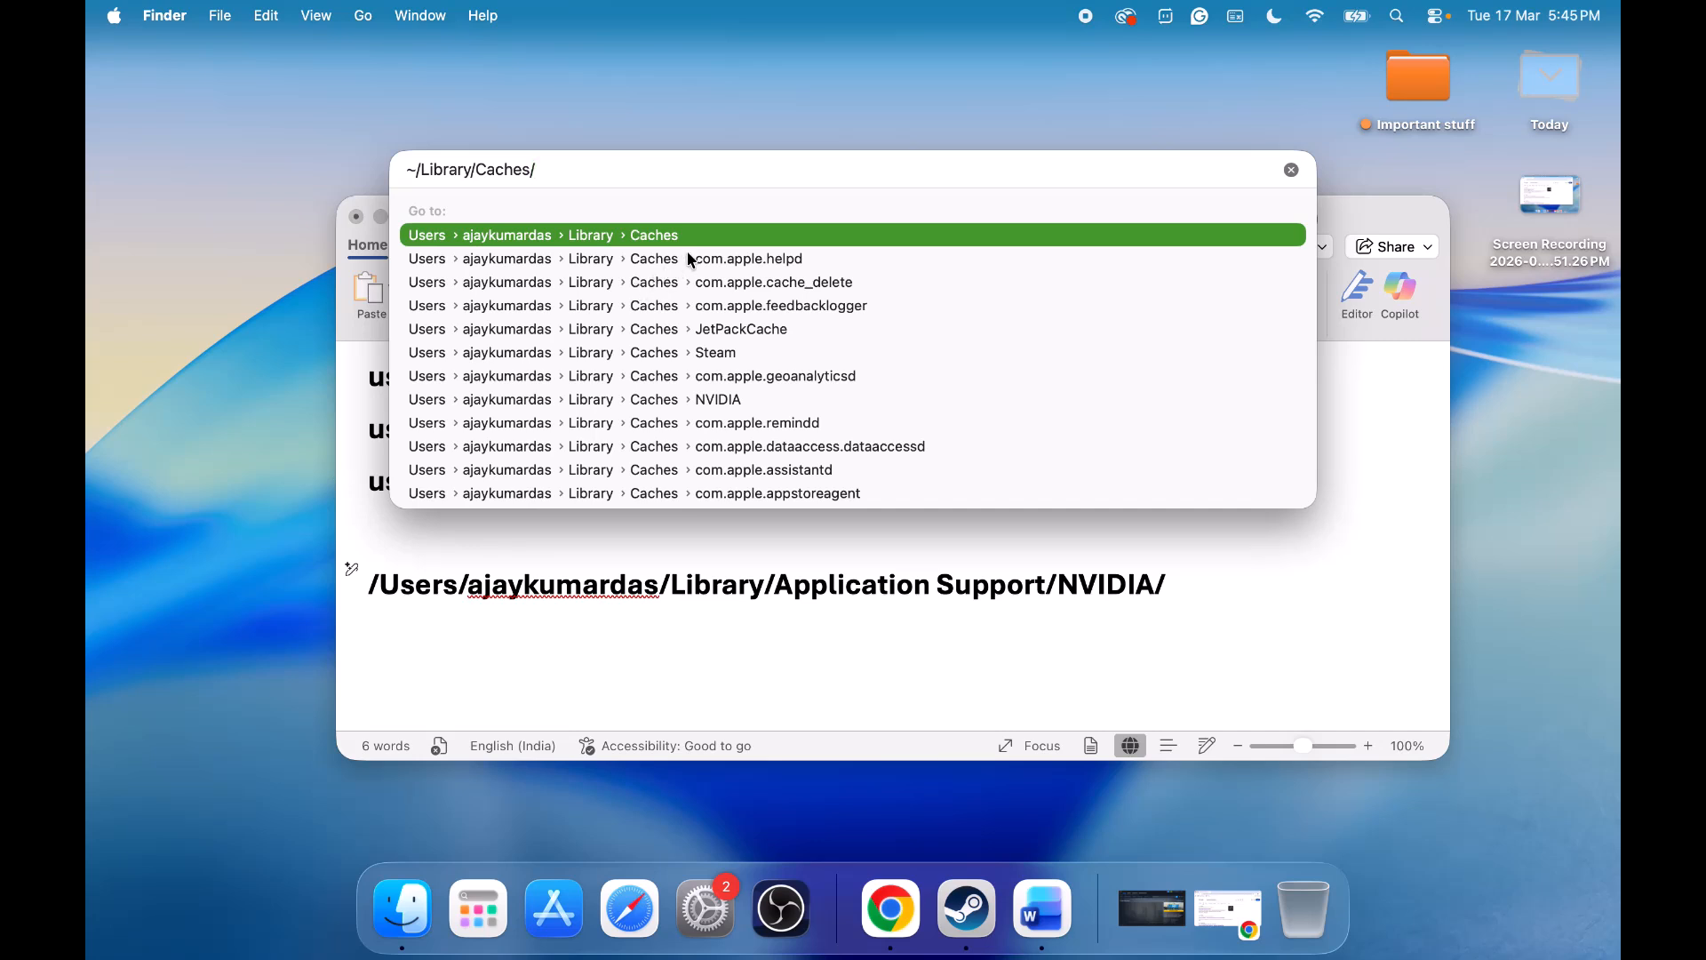
{"action": "left_click", "coordinate": [724, 400]}
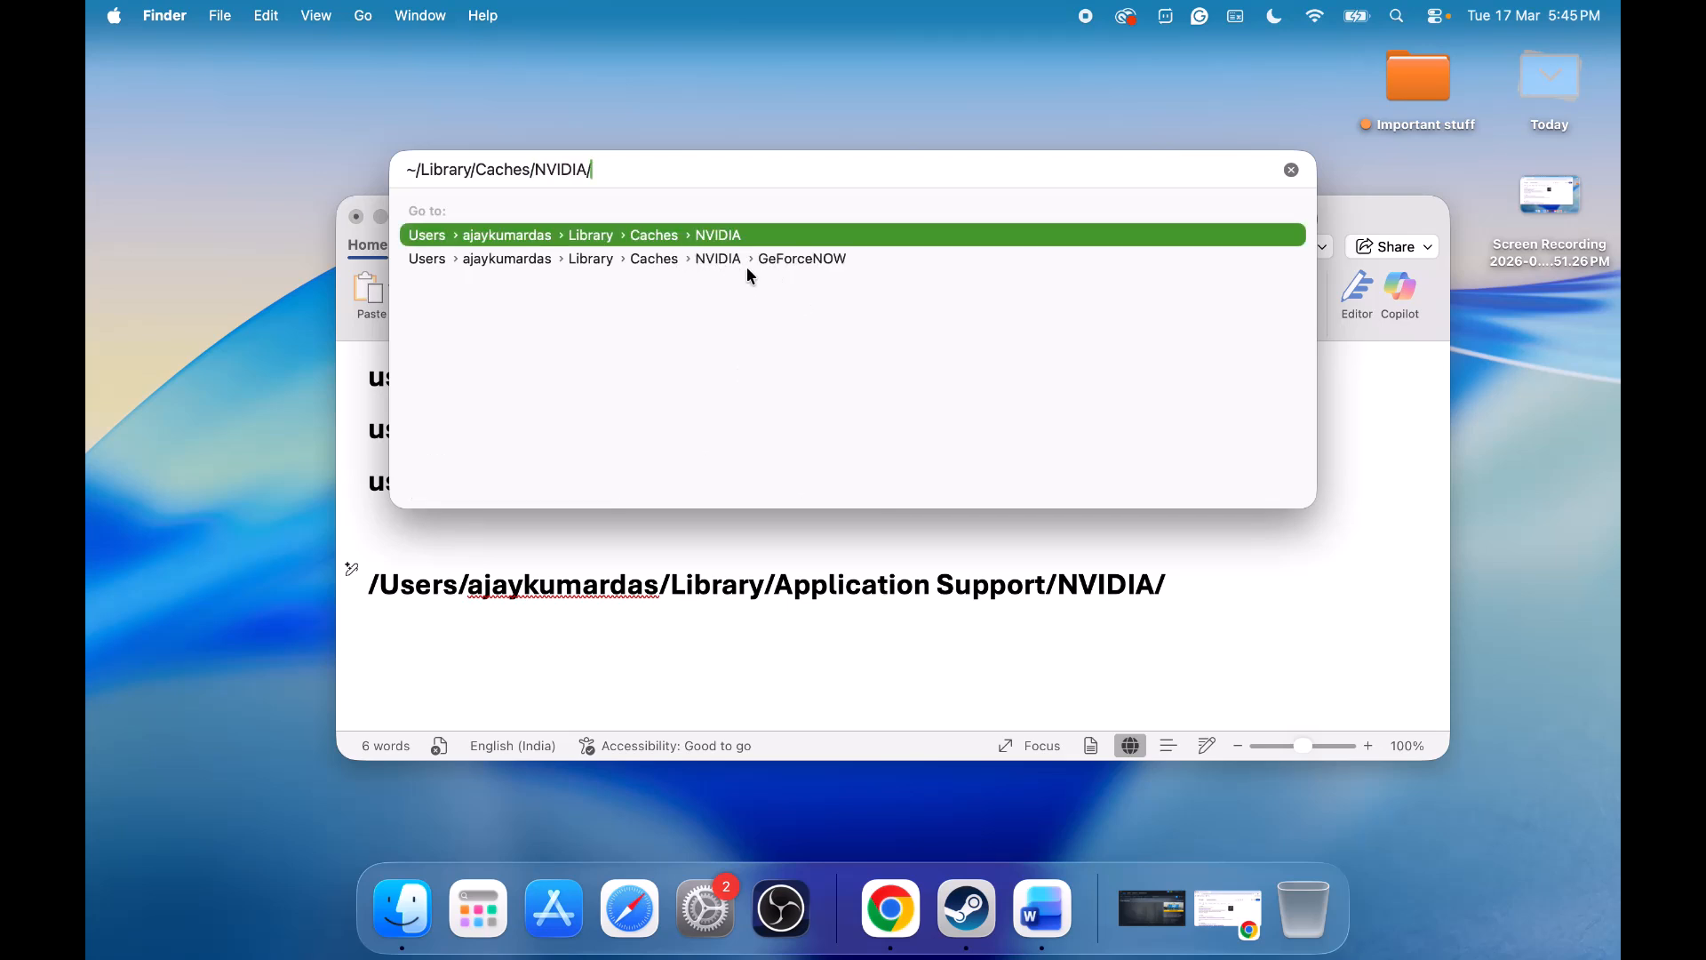
{"action": "key", "text": "Return"}
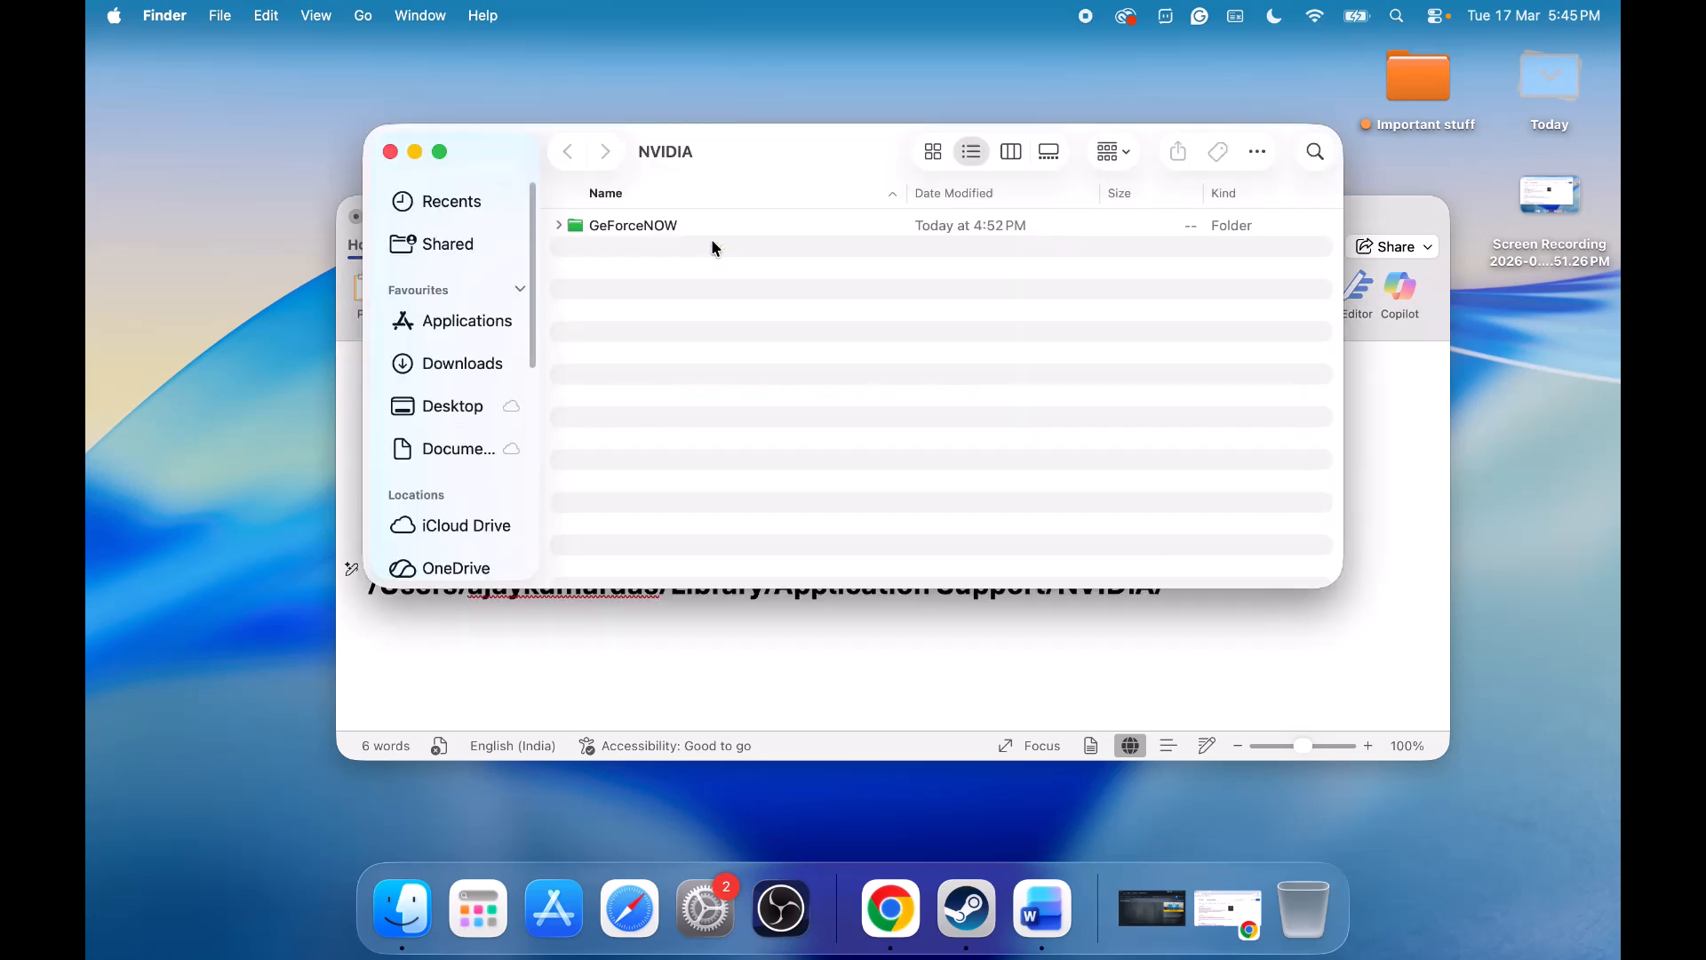
Step: Move the GeForceNOW folder inside Caches/NVIDIA to the Bin
{"action": "left_click", "coordinate": [650, 226]}
{"action": "right_click", "coordinate": [651, 226]}
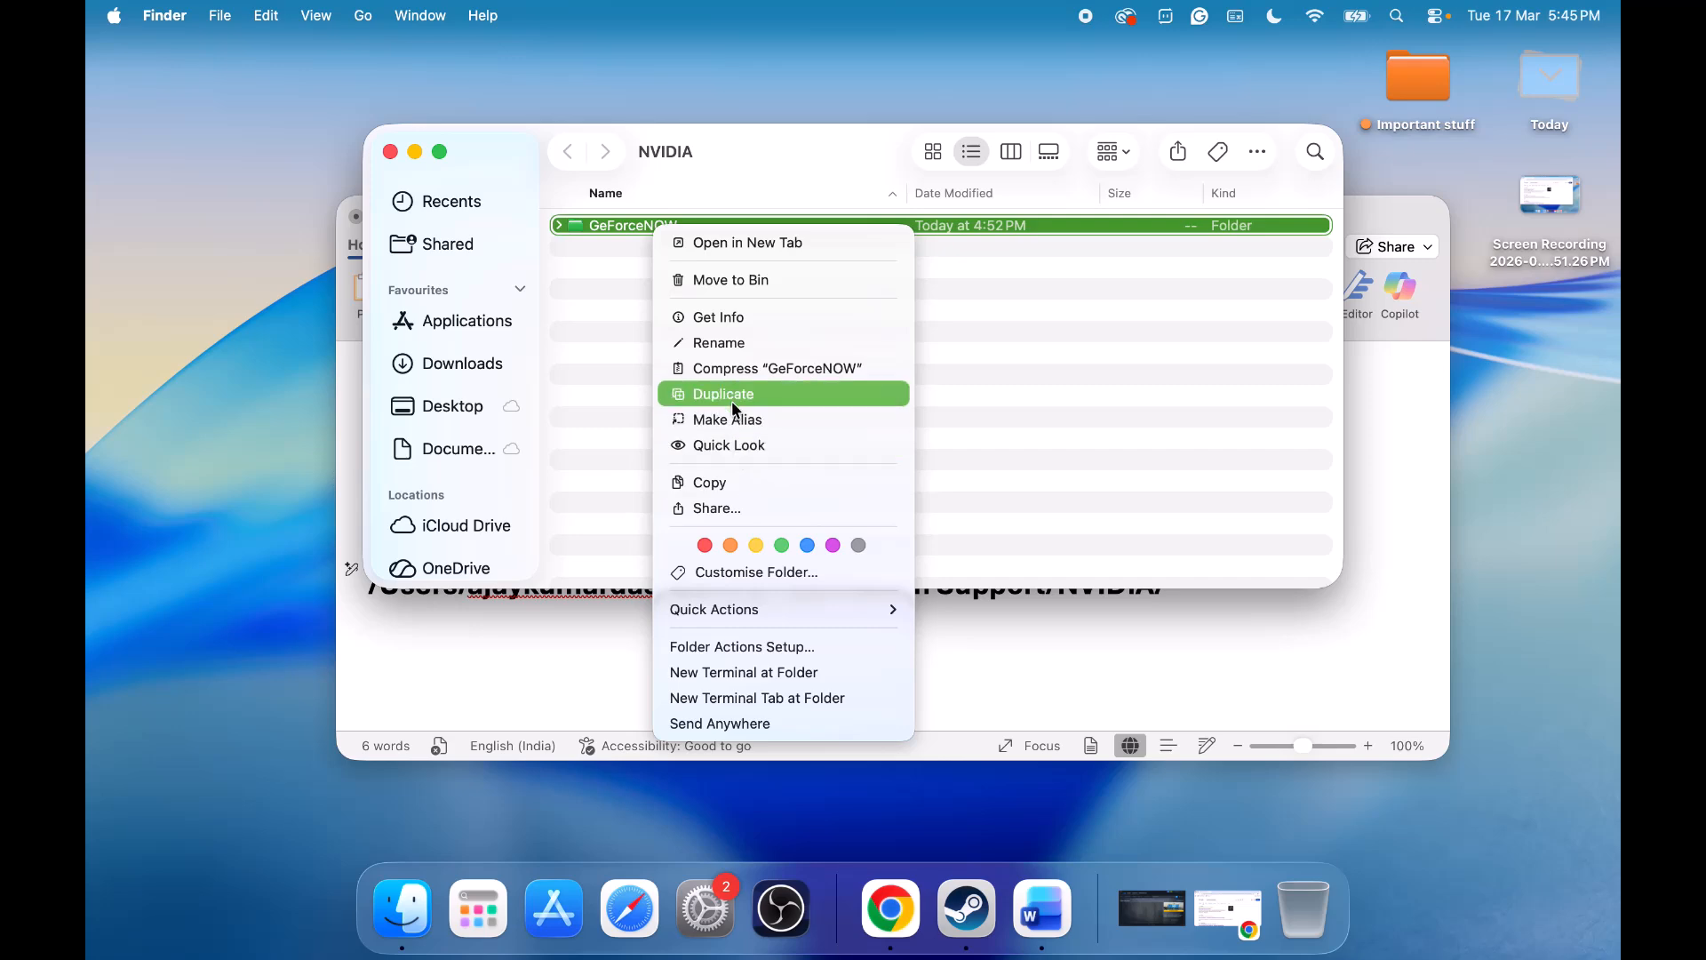
{"action": "left_click", "coordinate": [745, 289]}
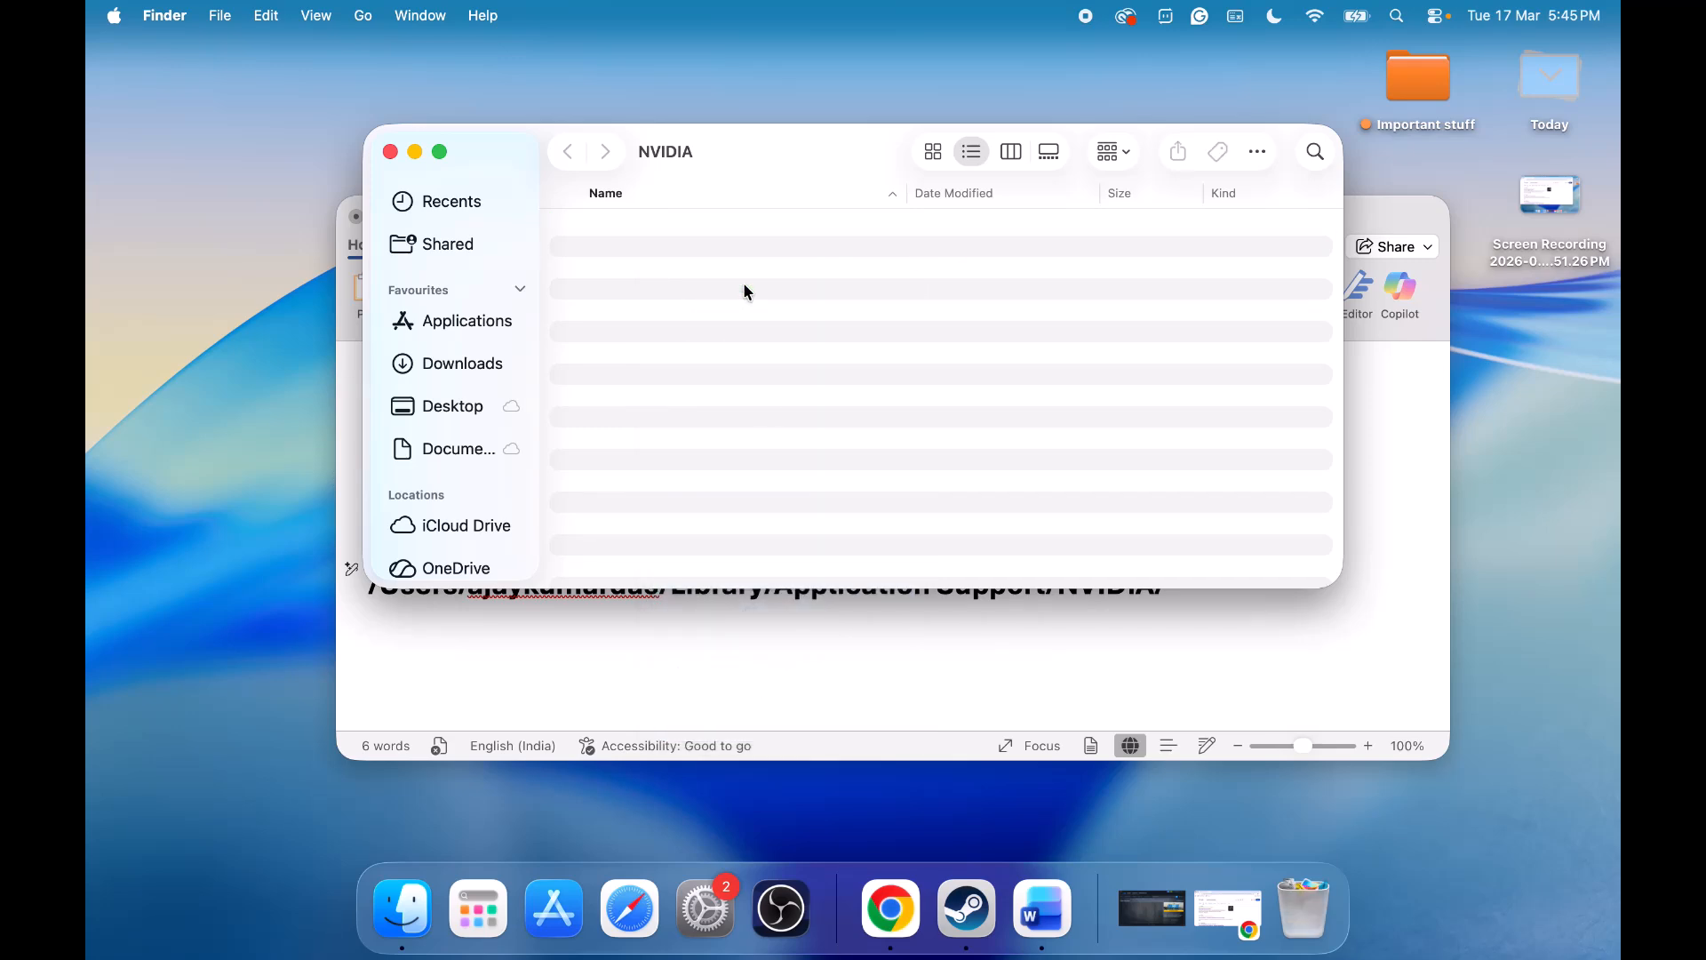
Step: Select and copy the path part Application Support/NVIDIA from the Word document
{"action": "key", "text": "super+Tab"}
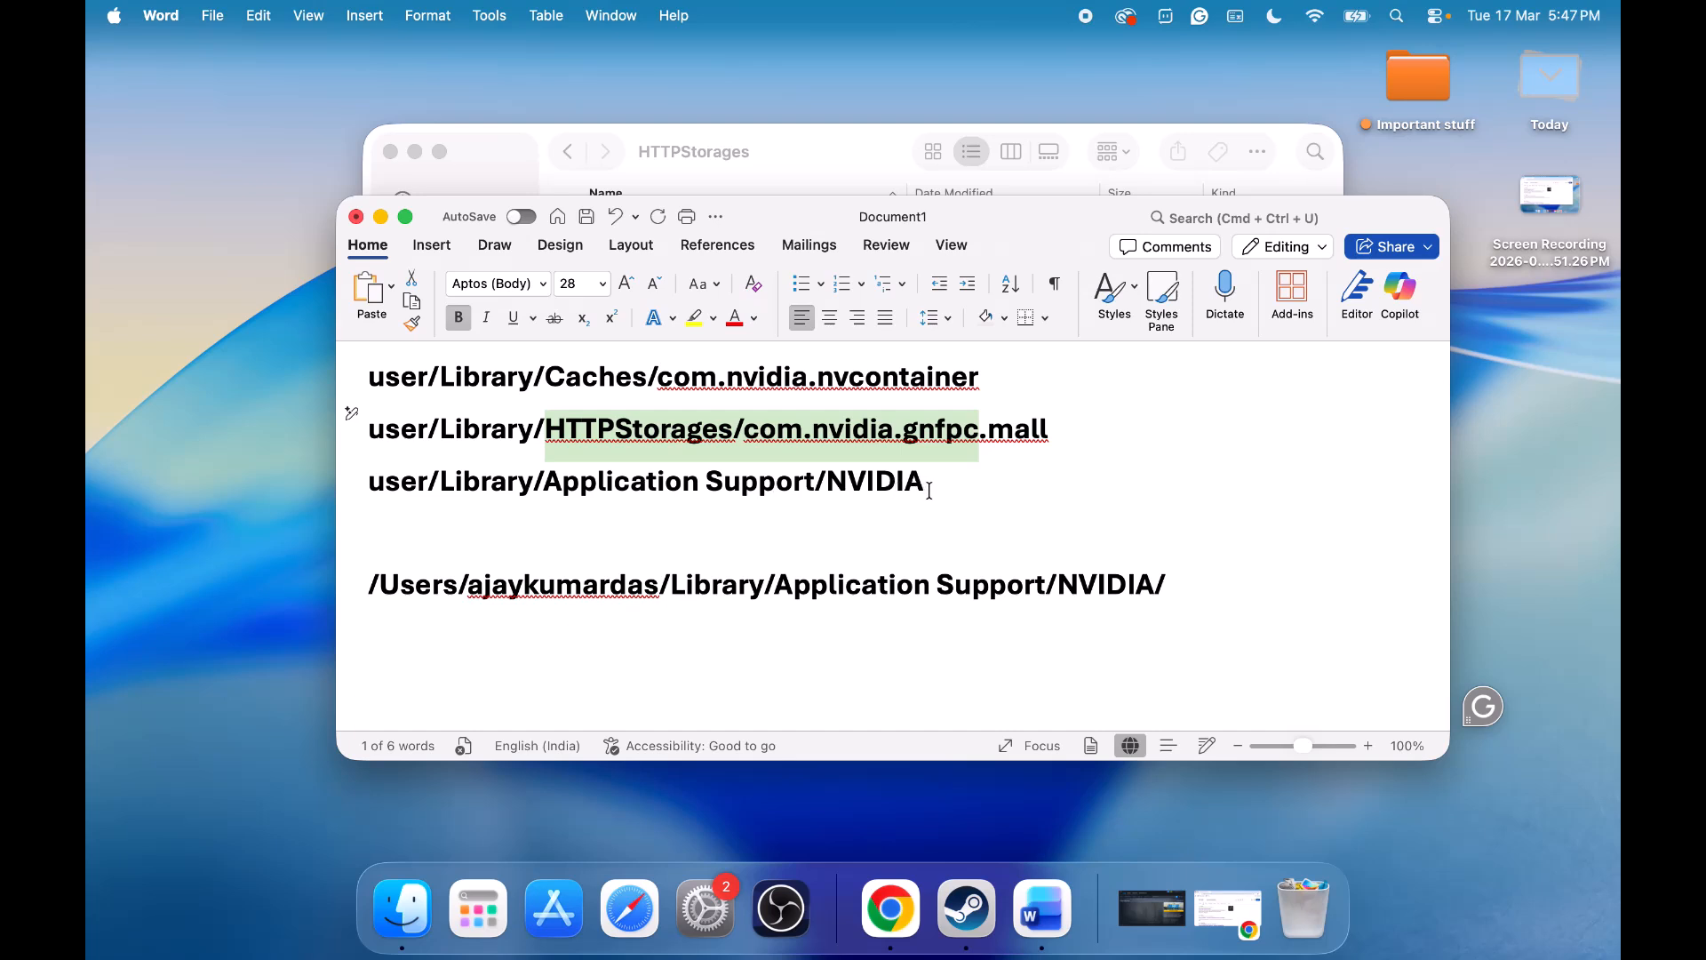
{"action": "left_click", "coordinate": [930, 491]}
{"action": "left_click_drag", "start_coordinate": [963, 488], "coordinate": [590, 488]}
{"action": "key", "text": "super+c"}
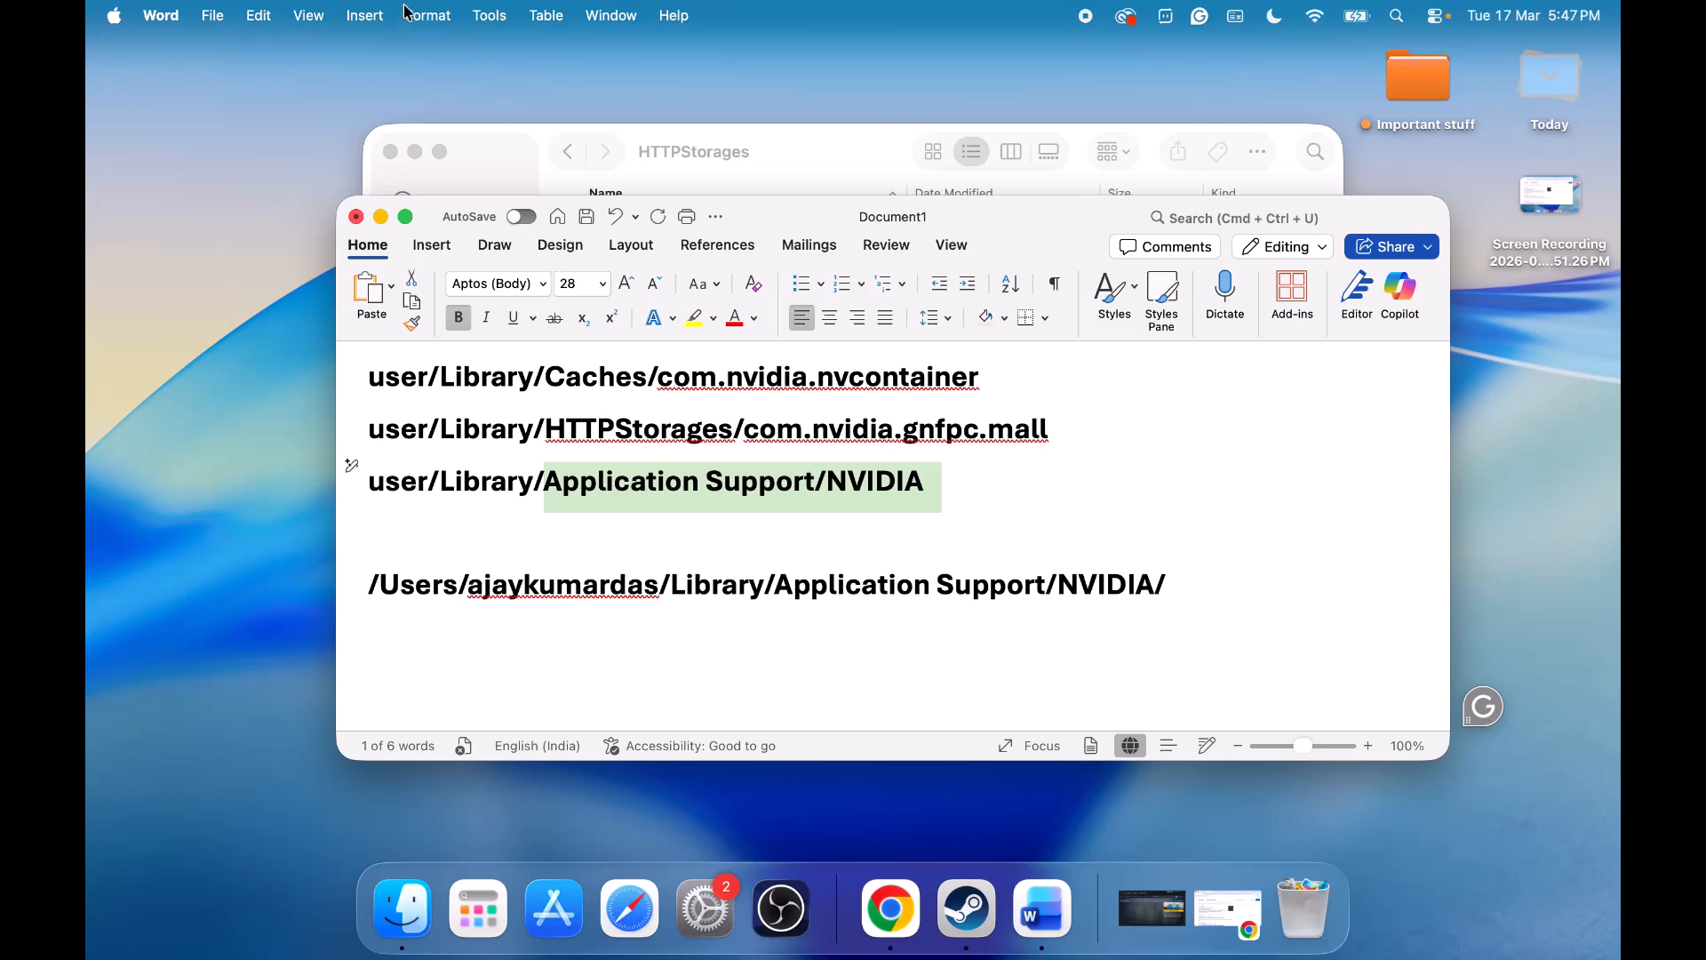
Step: Open ~/Library/Application Support/NVIDIA with Go to Folder by pasting the copied path after ~/Library/
{"action": "left_click", "coordinate": [281, 53]}
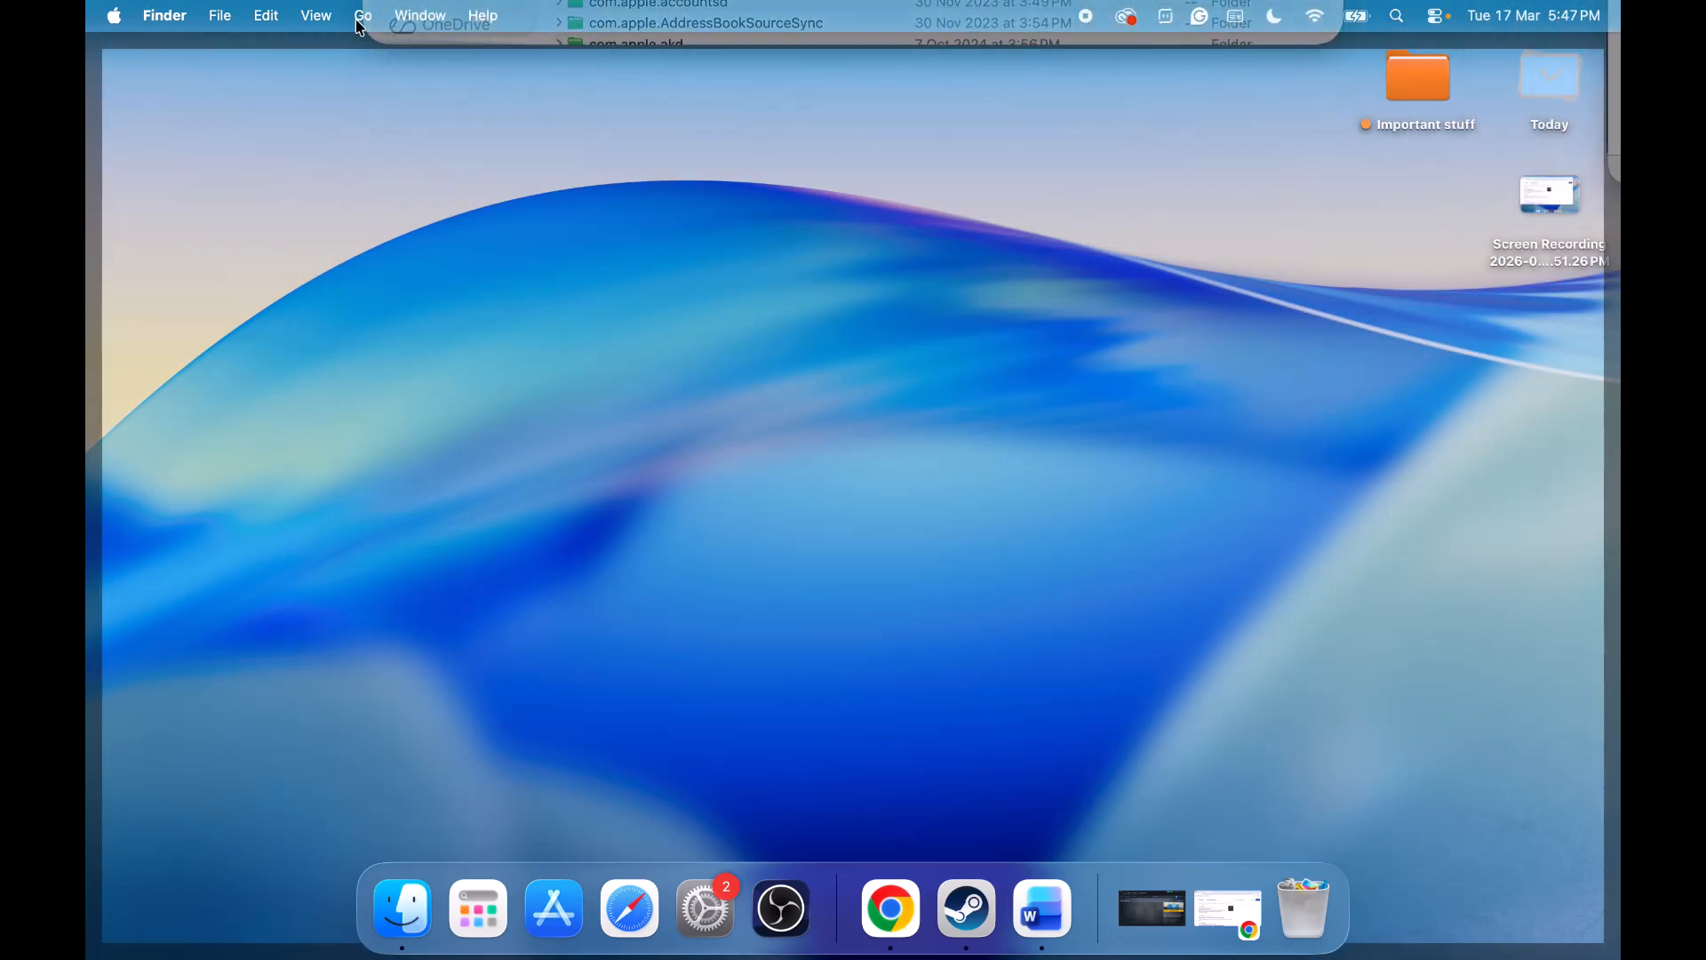
{"action": "left_click", "coordinate": [362, 17]}
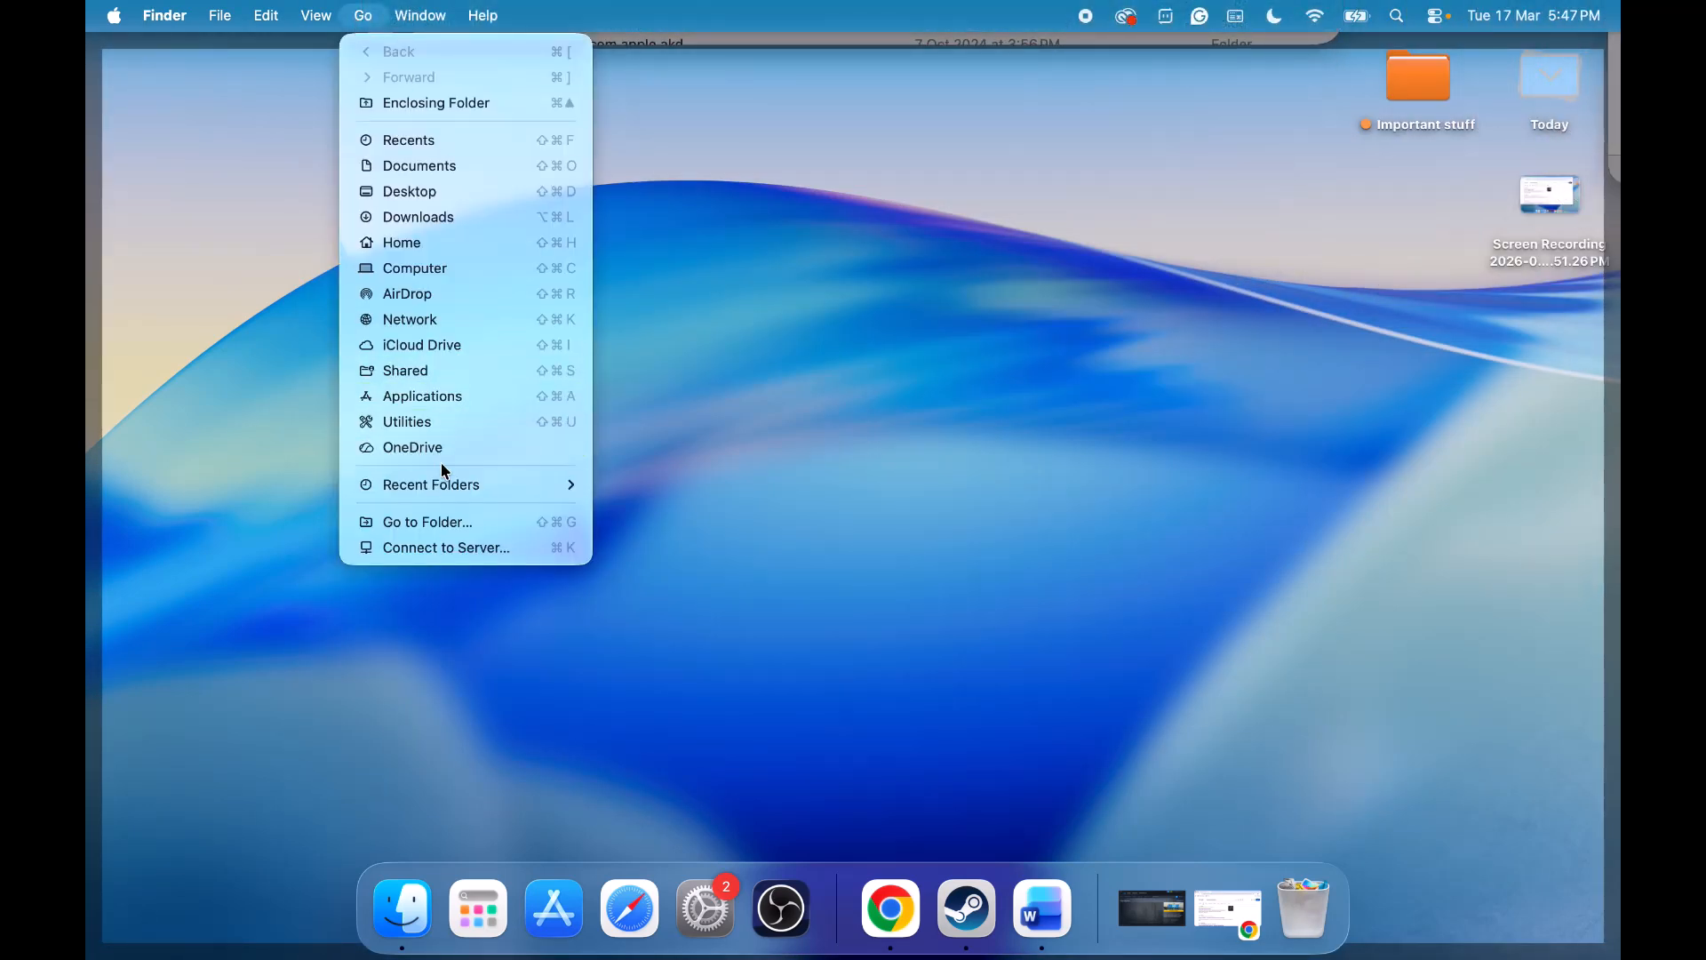
{"action": "left_click", "coordinate": [430, 523]}
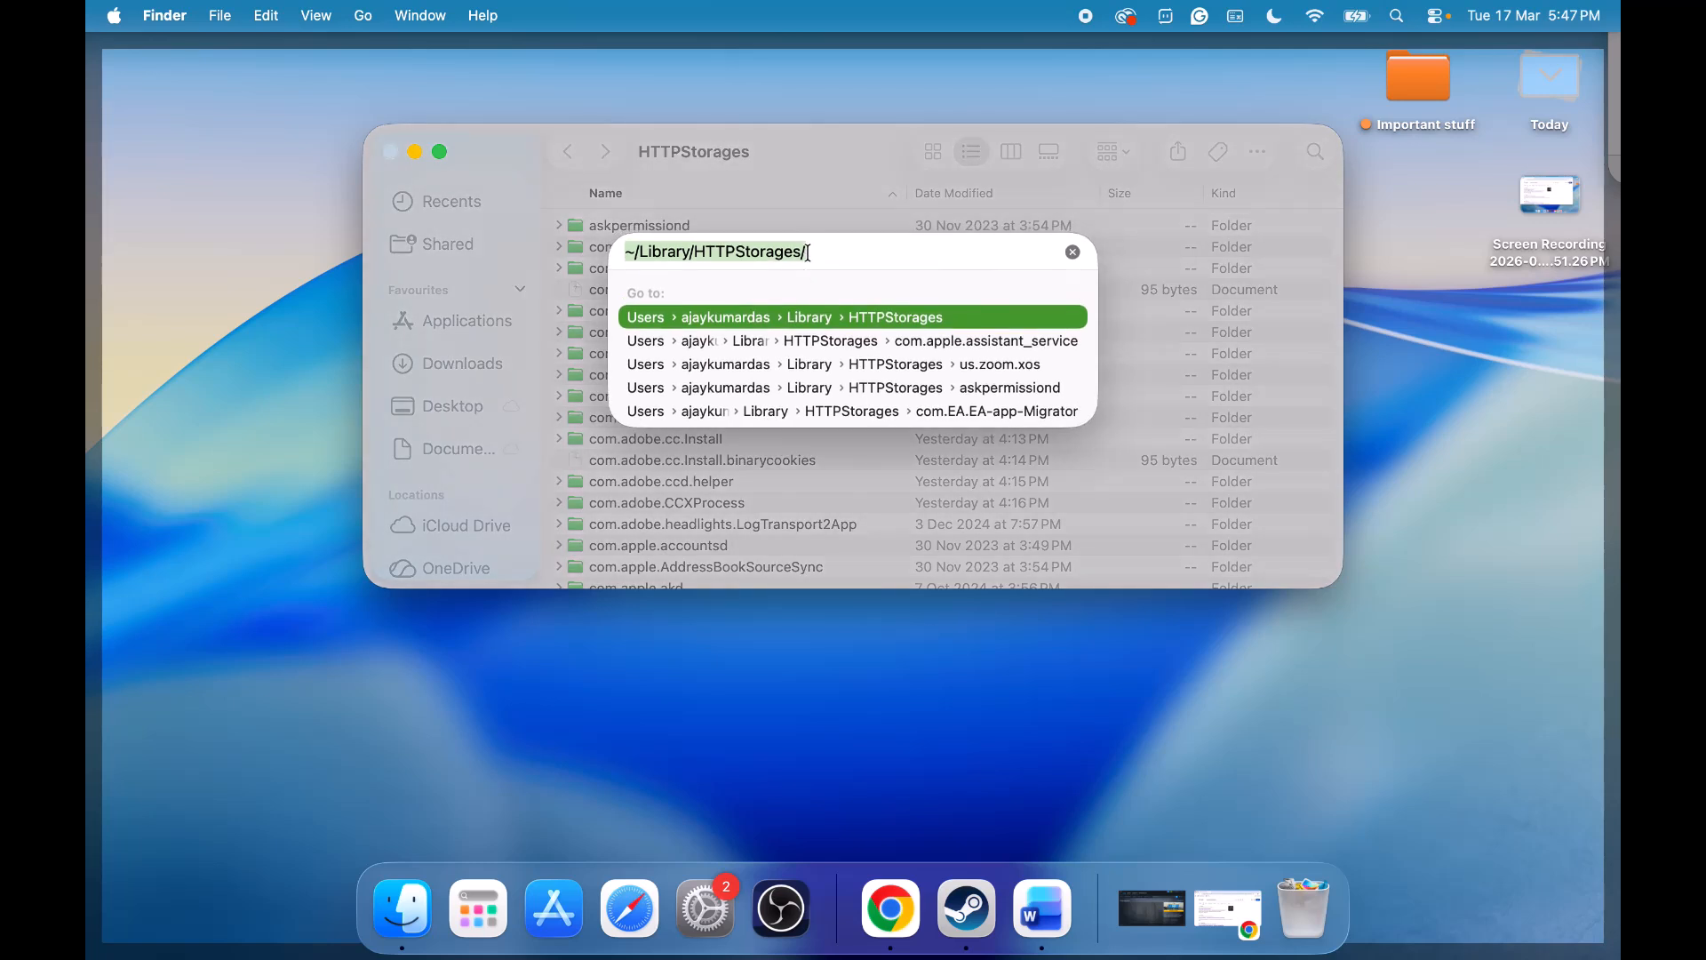
{"action": "left_click", "coordinate": [826, 258]}
{"action": "key", "text": "BackSpace"}
{"action": "key", "text": "BackSpace"}
{"action": "key", "text": "BackSpace"}
{"action": "key", "text": "BackSpace"}
{"action": "key", "text": "BackSpace"}
{"action": "key", "text": "BackSpace"}
{"action": "key", "text": "BackSpace"}
{"action": "key", "text": "BackSpace"}
{"action": "key", "text": "BackSpace"}
{"action": "key", "text": "BackSpace"}
{"action": "key", "text": "BackSpace"}
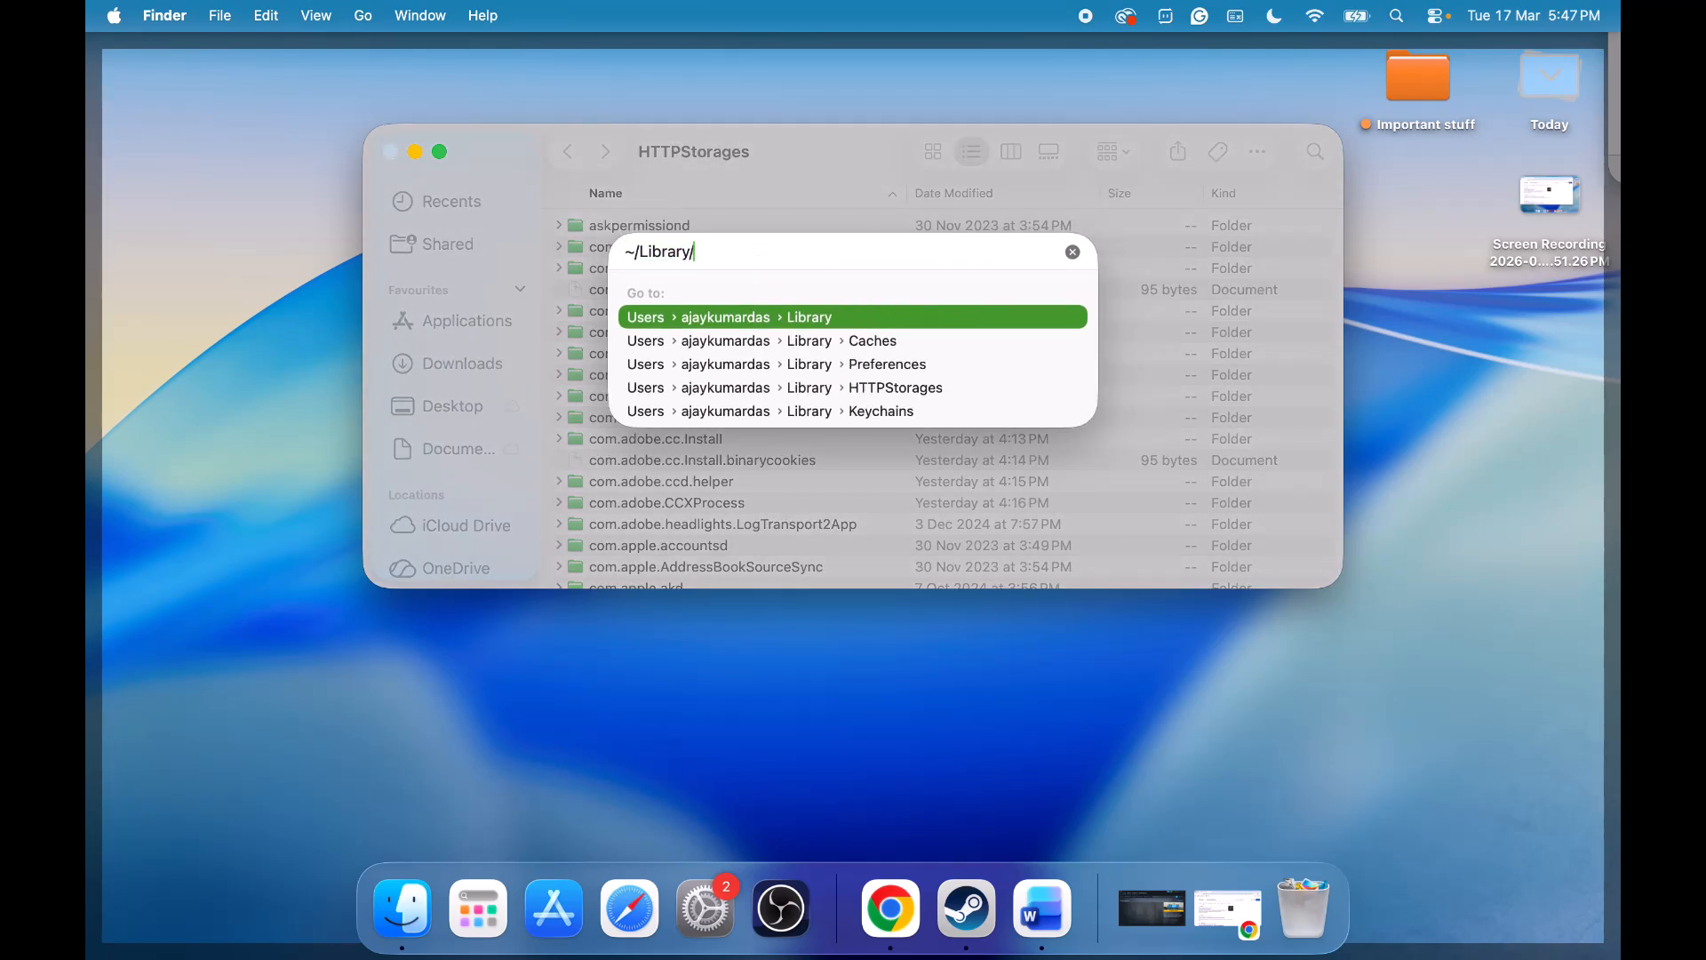
{"action": "key", "text": "super+v"}
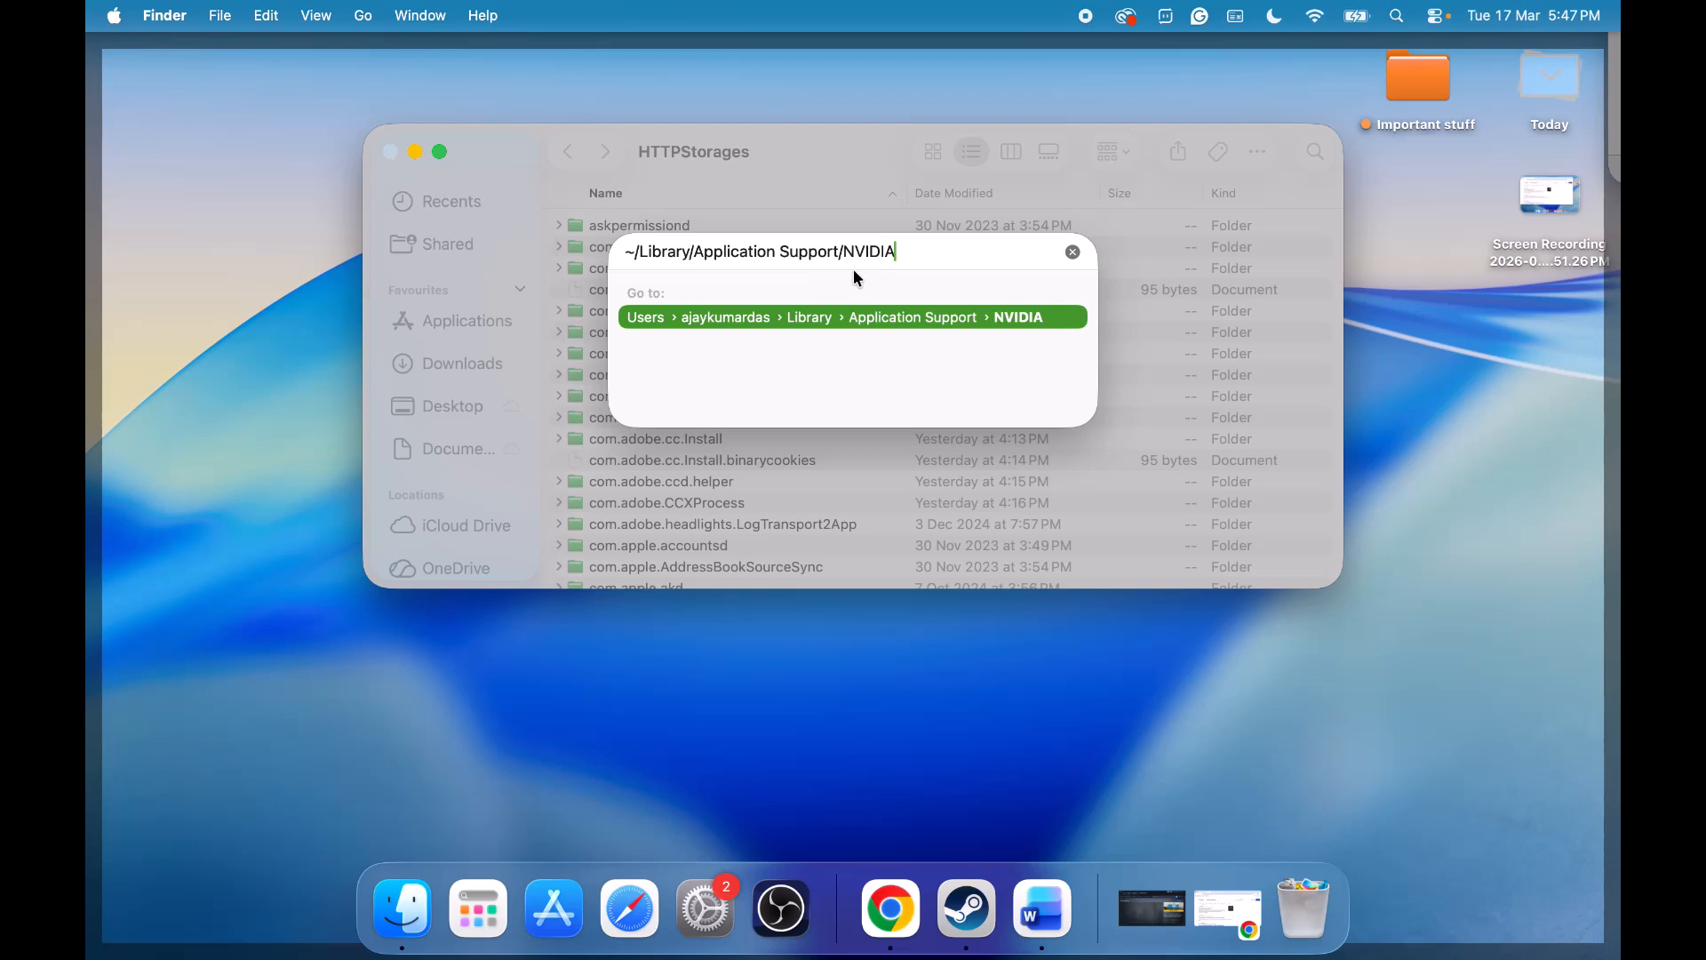
{"action": "left_click", "coordinate": [916, 322]}
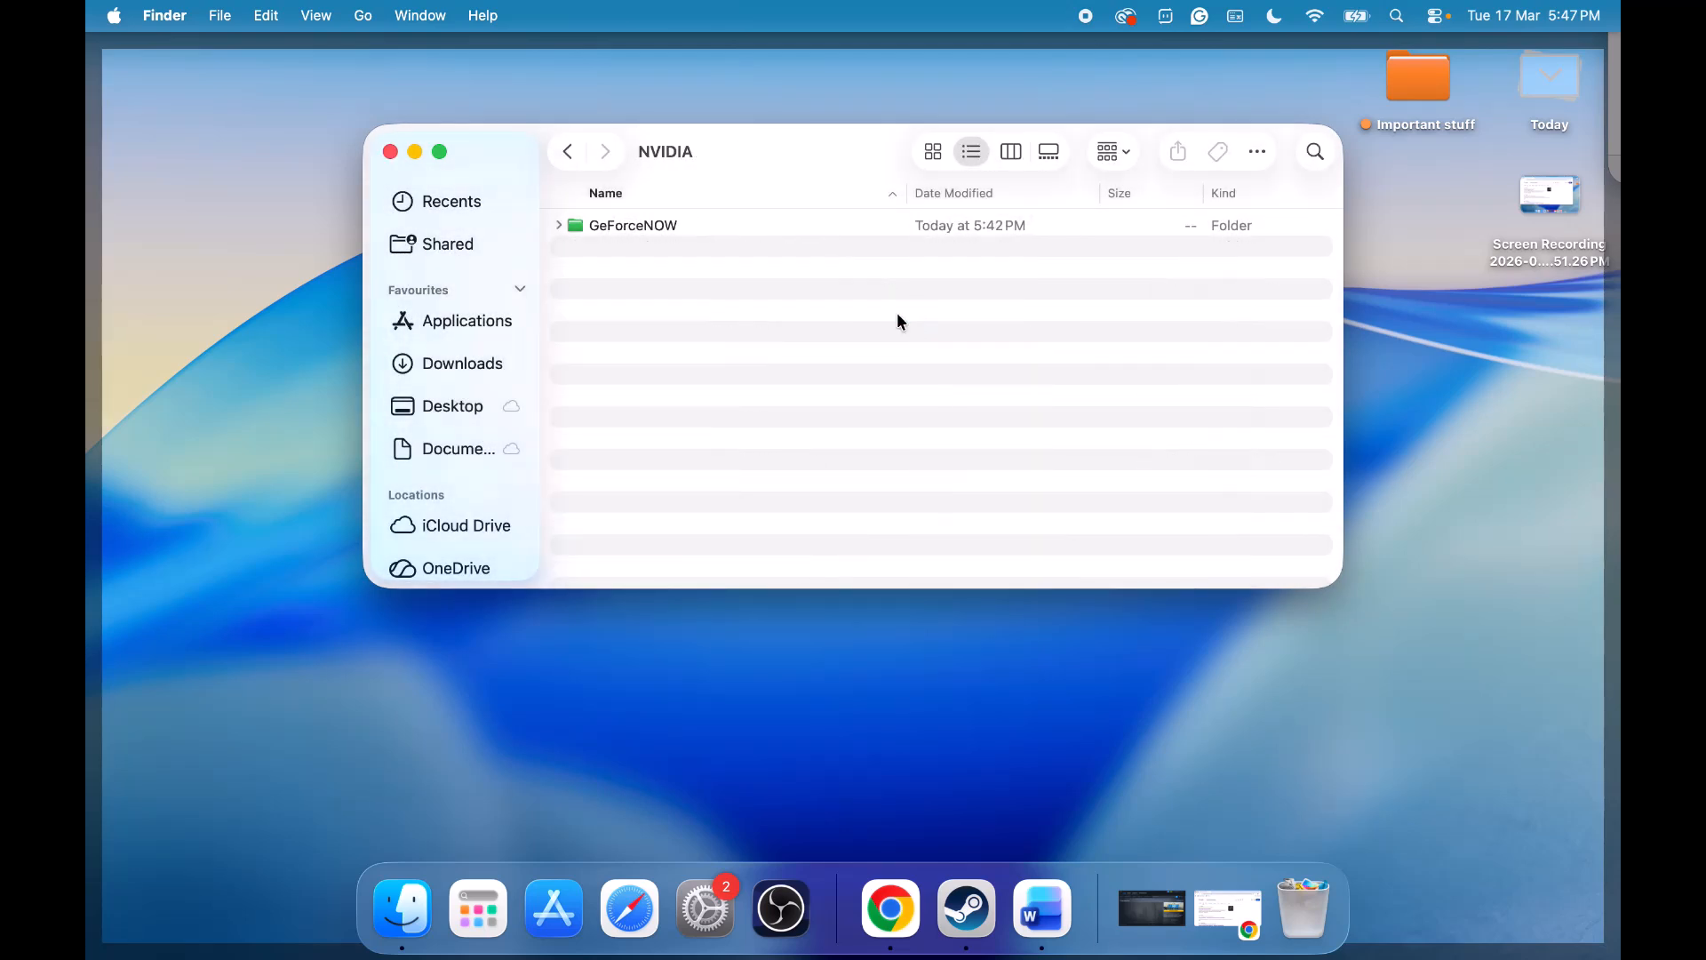
Step: Move the GeForceNOW folder inside Application Support/NVIDIA to the Bin
{"action": "left_click", "coordinate": [608, 227]}
{"action": "right_click", "coordinate": [608, 228]}
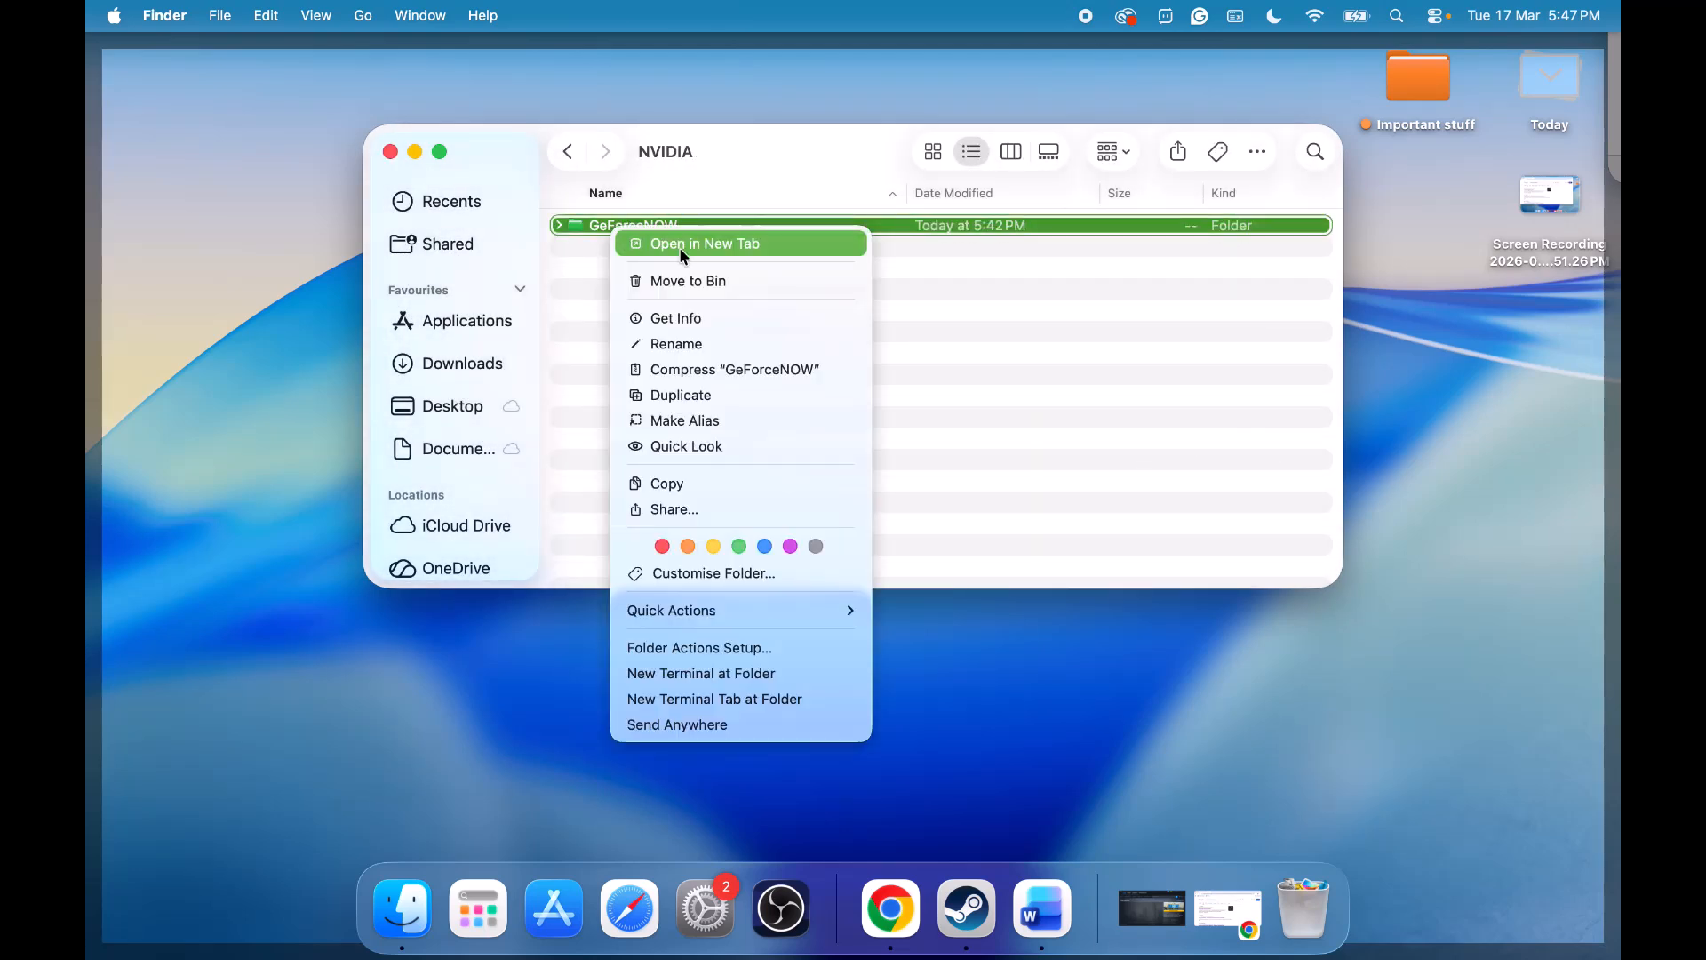
{"action": "left_click", "coordinate": [697, 282]}
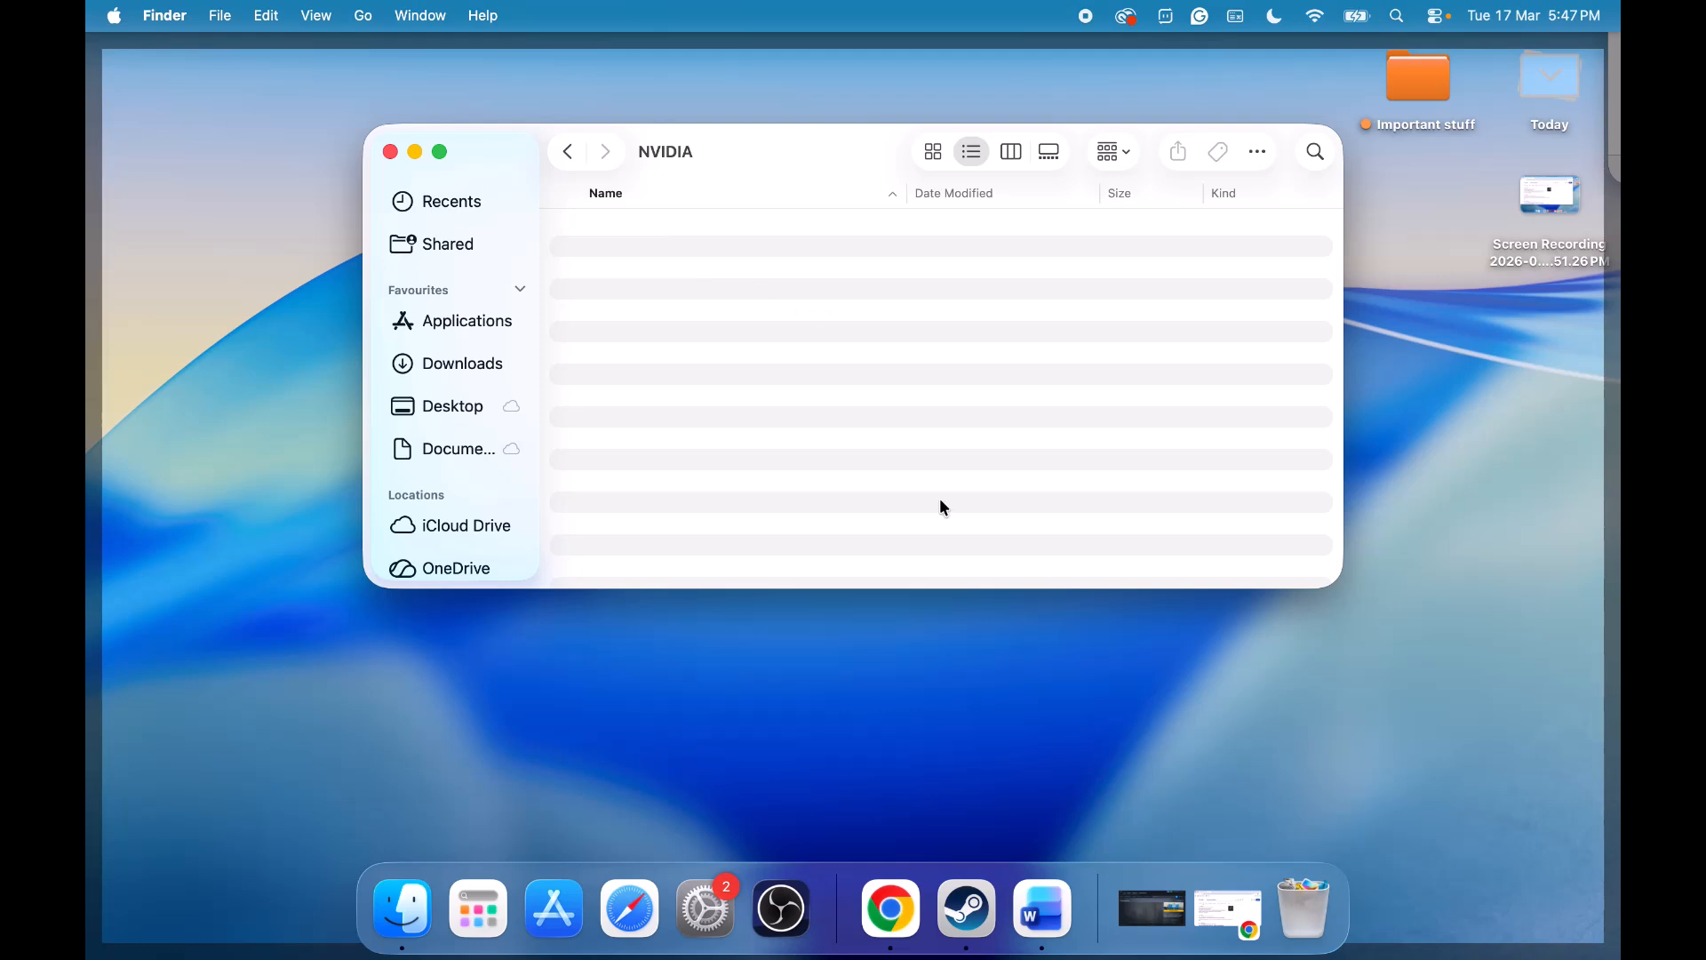
{"action": "left_click", "coordinate": [118, 18]}
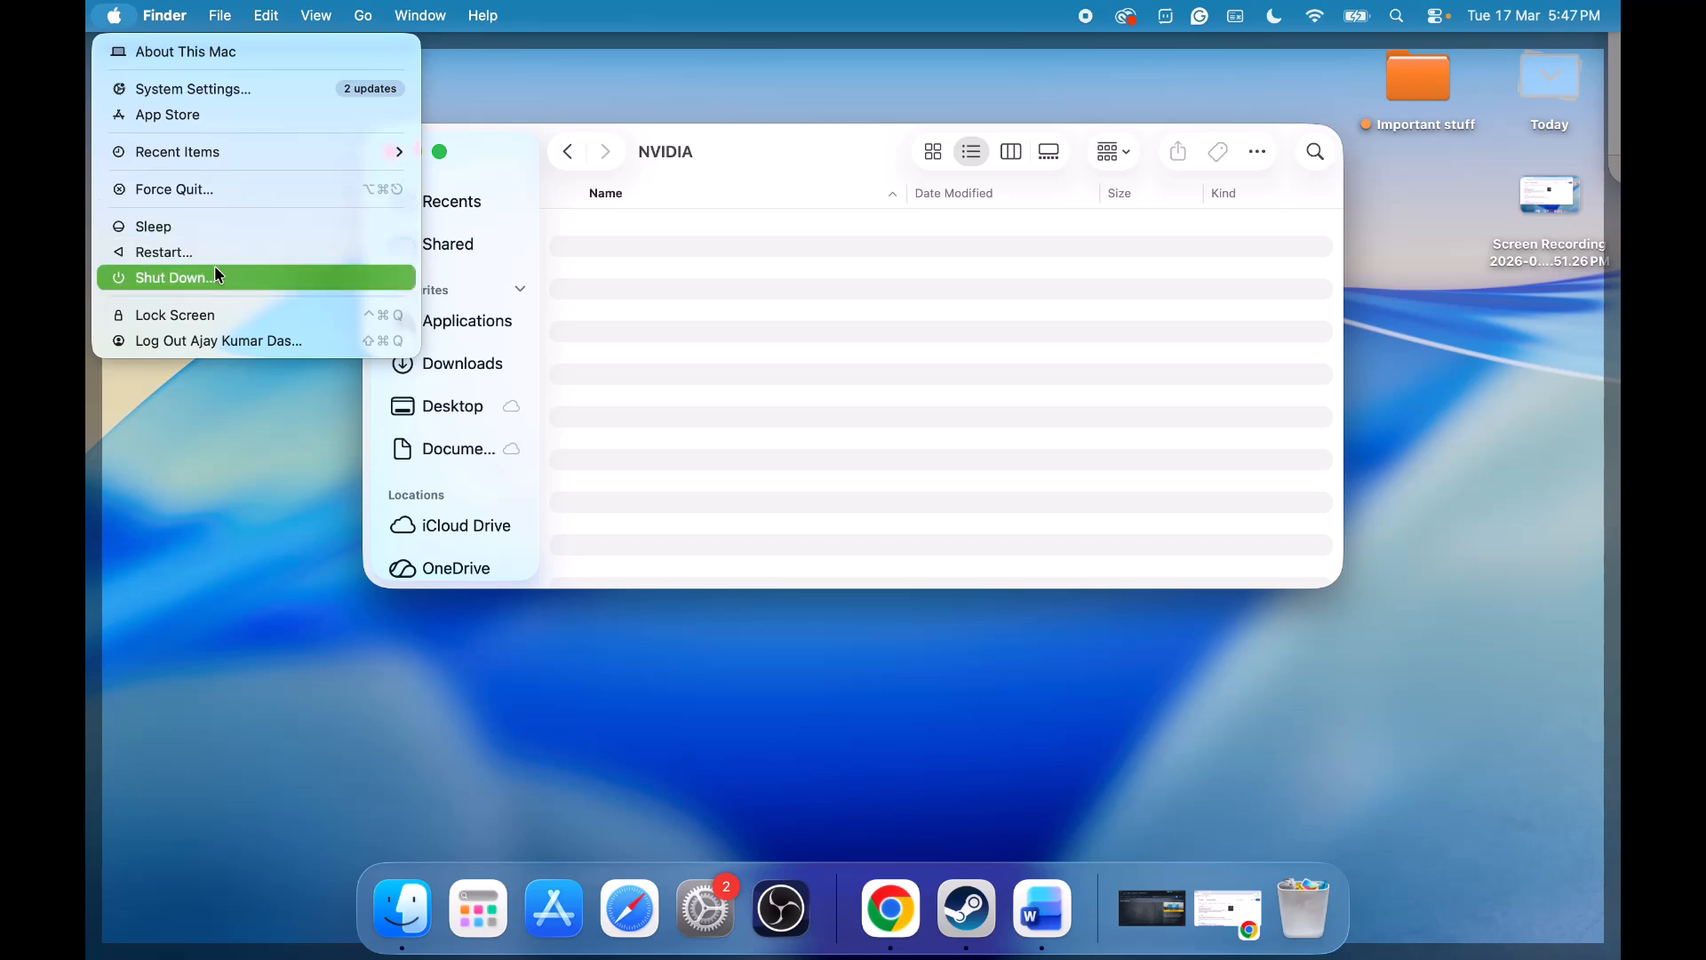
{"action": "left_click", "coordinate": [918, 752]}
Step: Switch to Chrome, open the Download GeForce NOW page and download the installer for Mac
{"action": "left_click", "coordinate": [903, 927]}
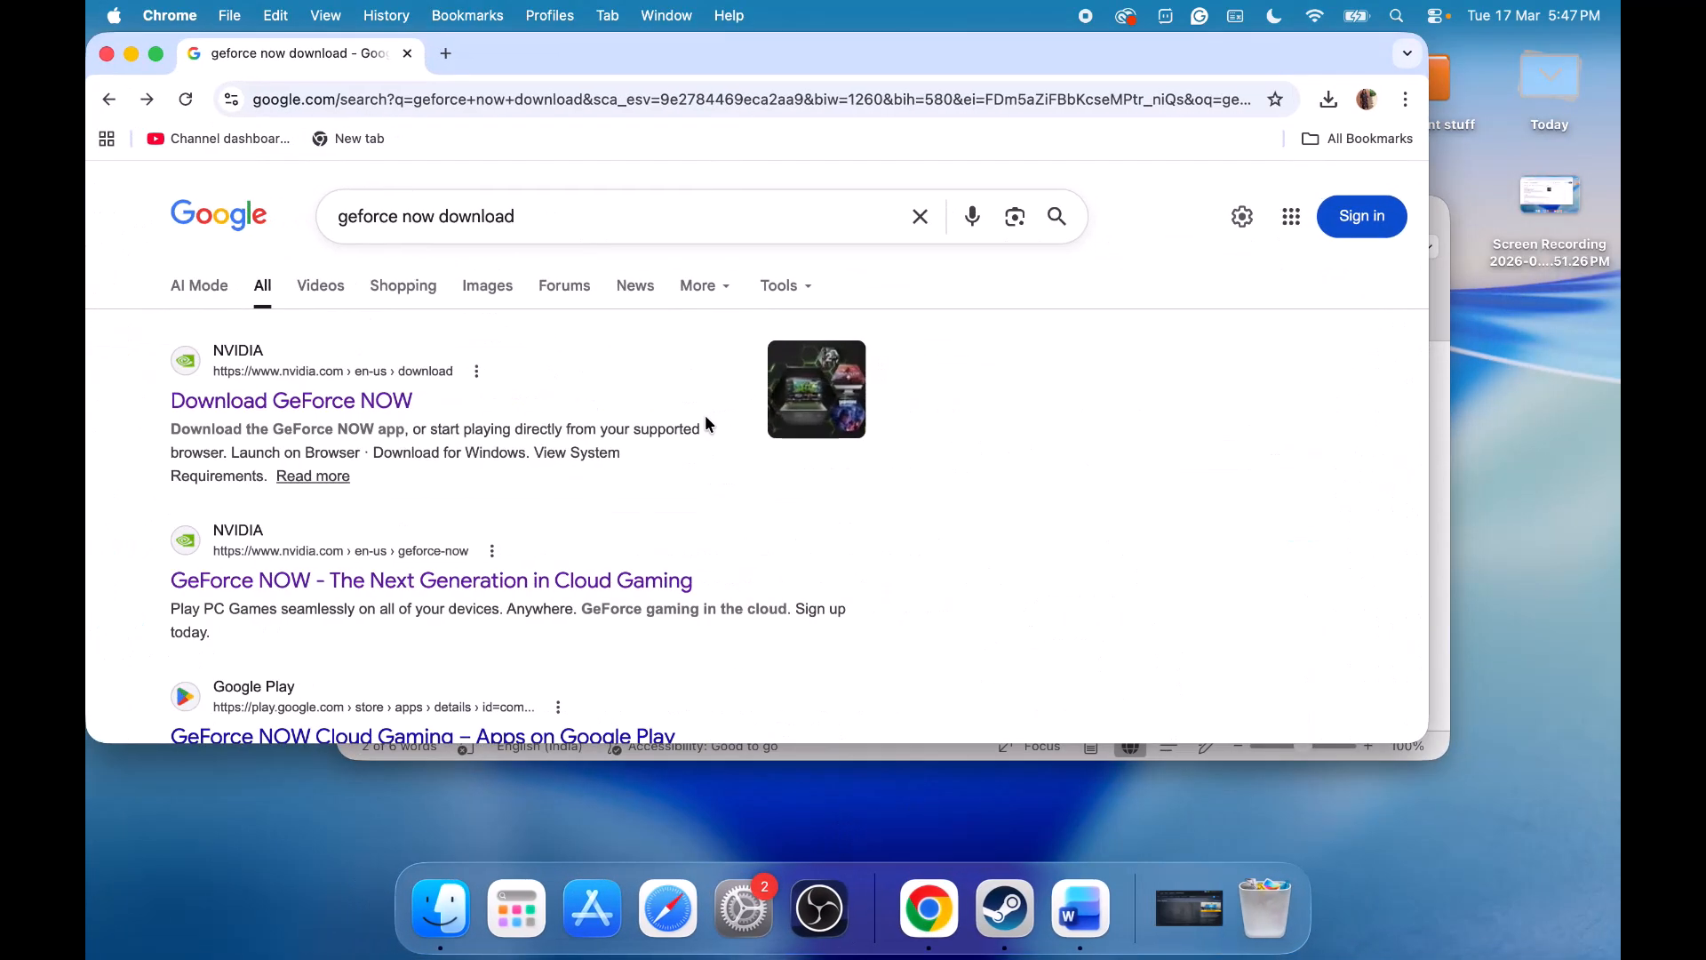
{"action": "left_click", "coordinate": [291, 405]}
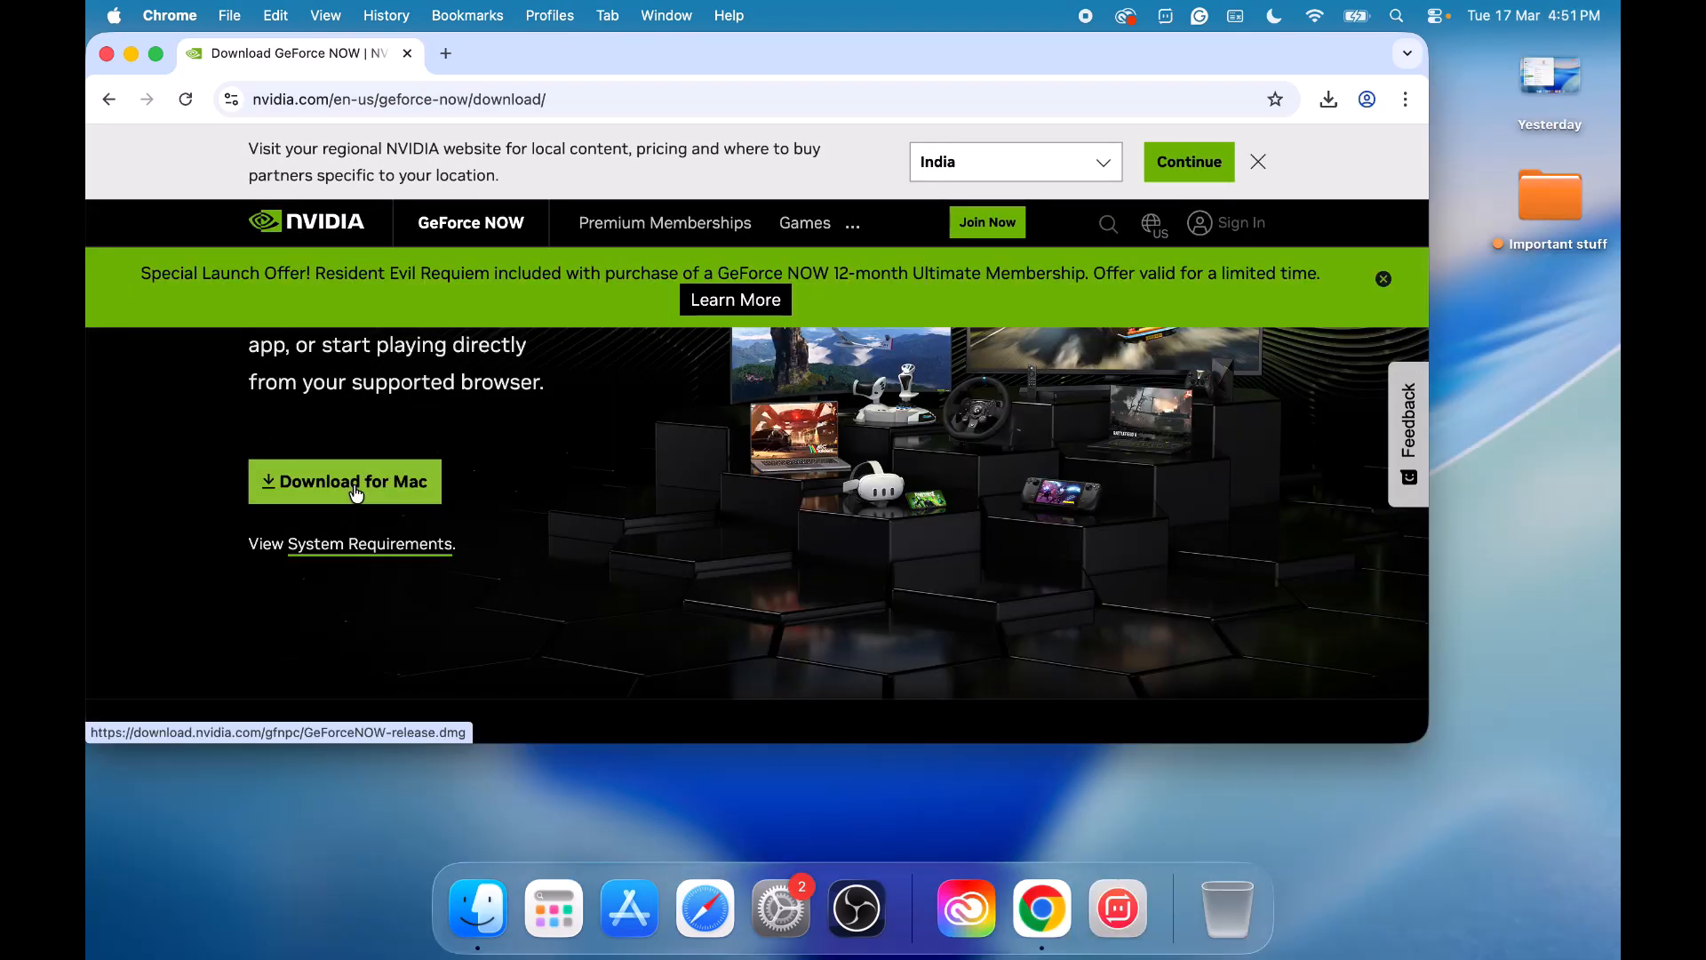
{"action": "left_click", "coordinate": [355, 492]}
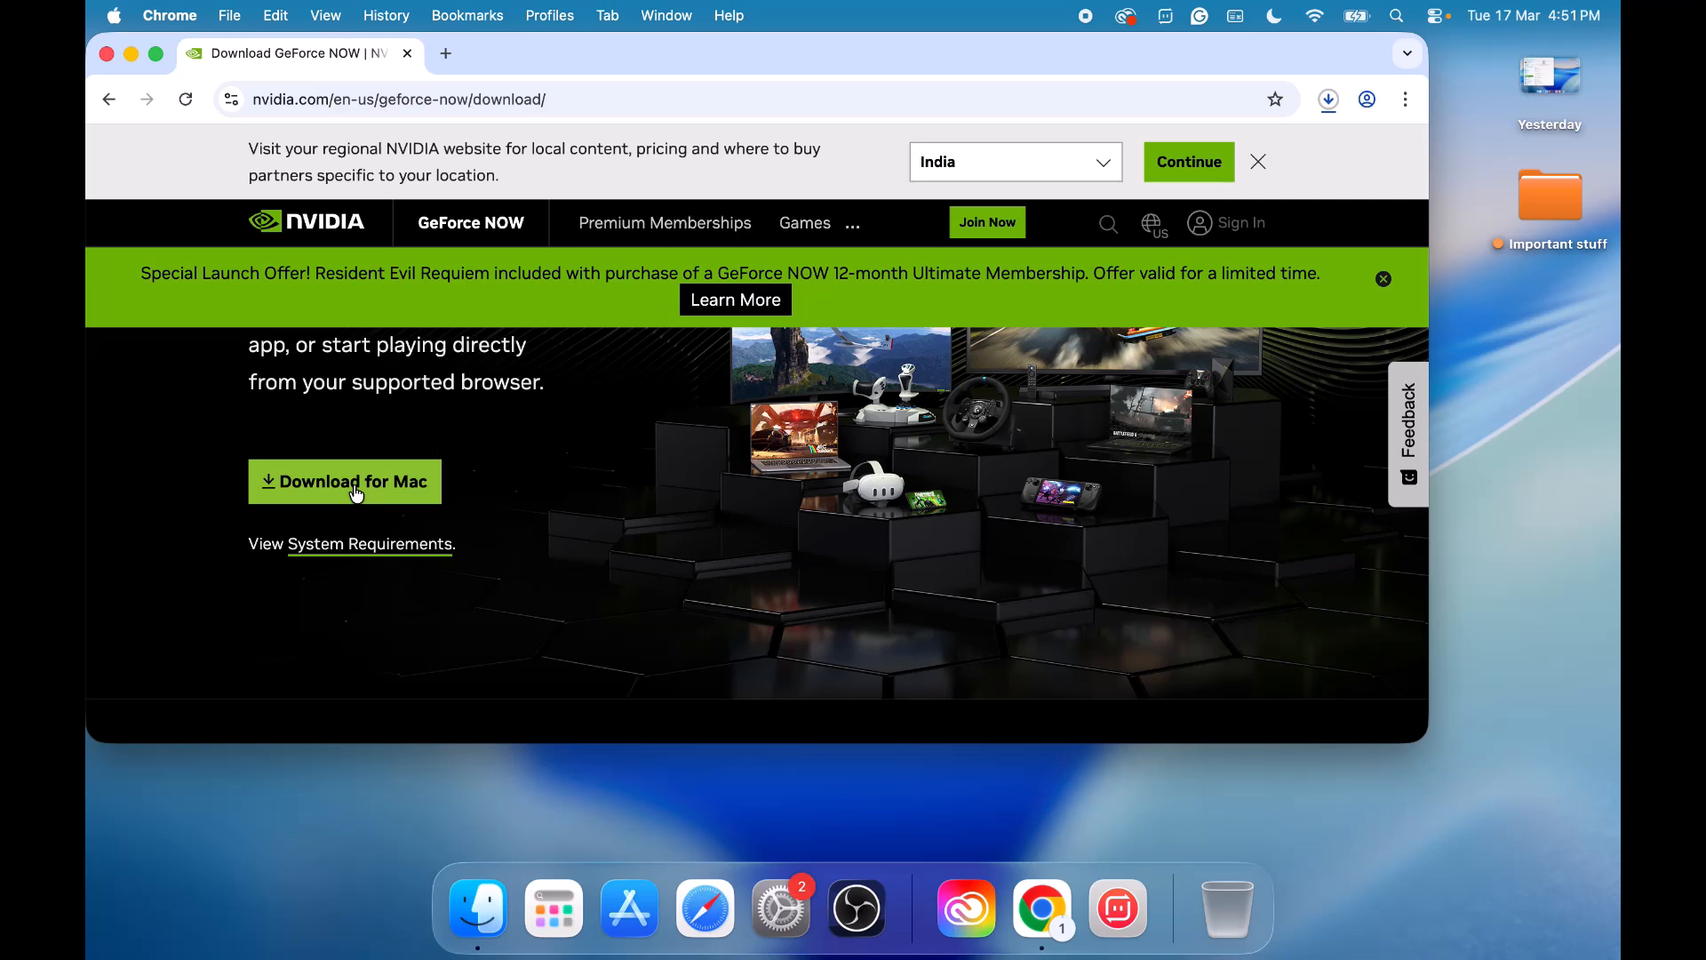
Step: Open the downloaded GeForceNOW-release.dmg and drag NVIDIA GeForce NOW into the Applications folder
{"action": "left_click", "coordinate": [1330, 105]}
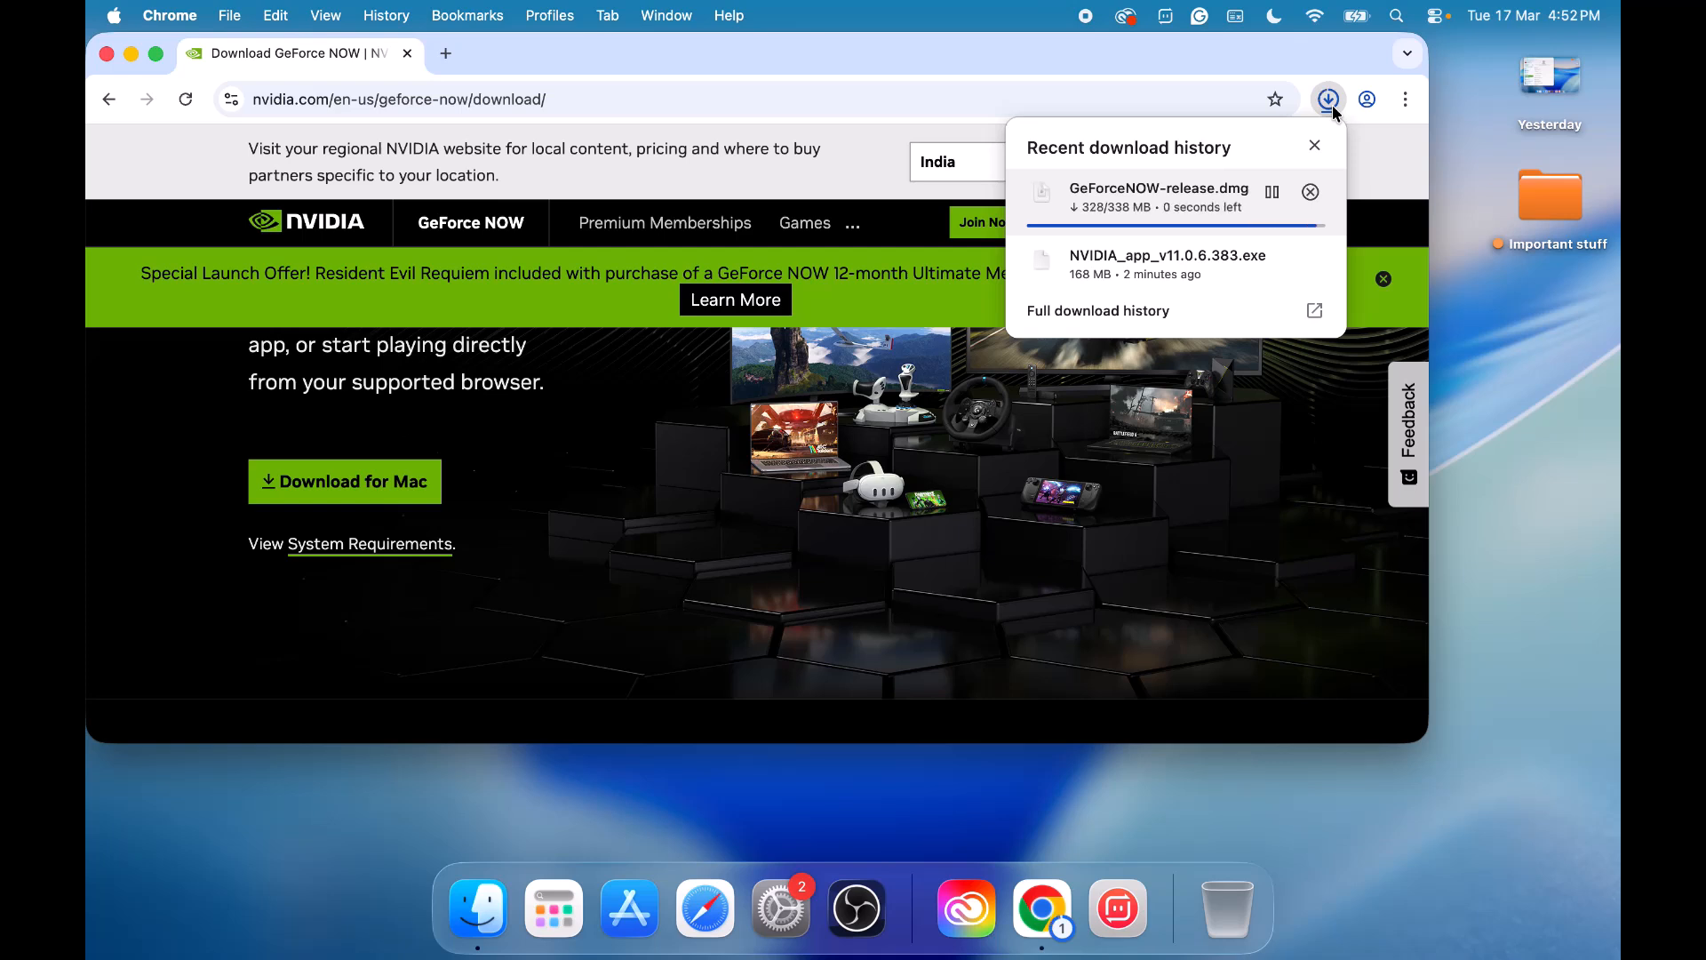
{"action": "left_click", "coordinate": [1134, 203]}
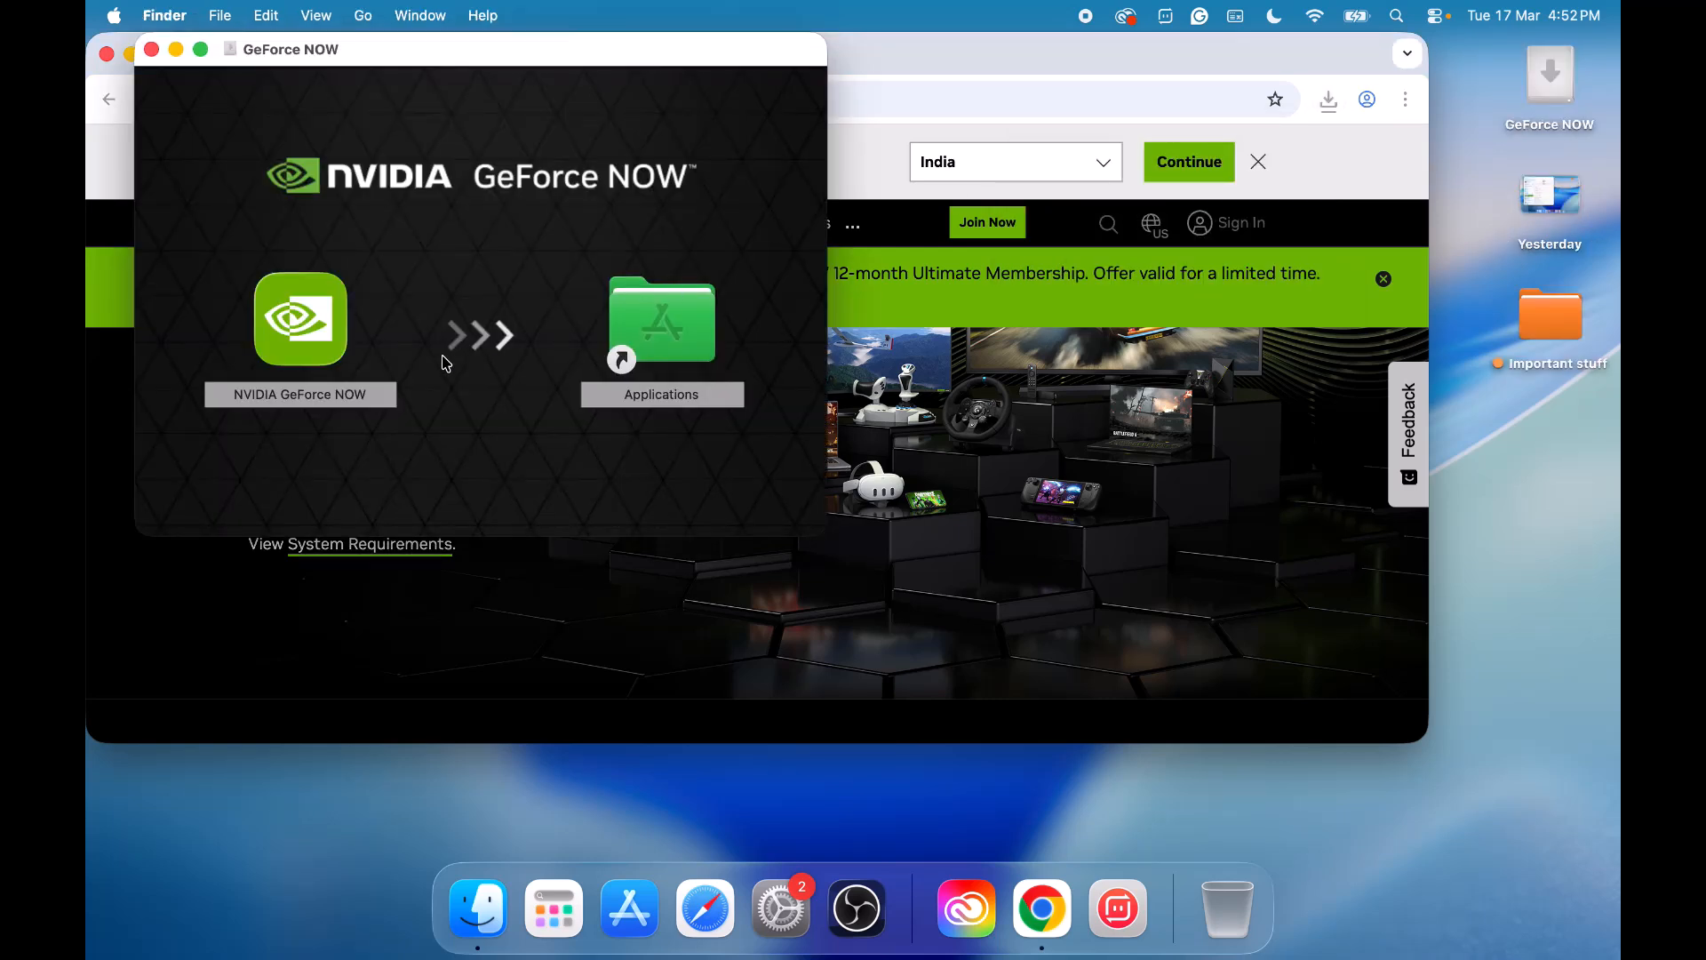
{"action": "left_click", "coordinate": [317, 340]}
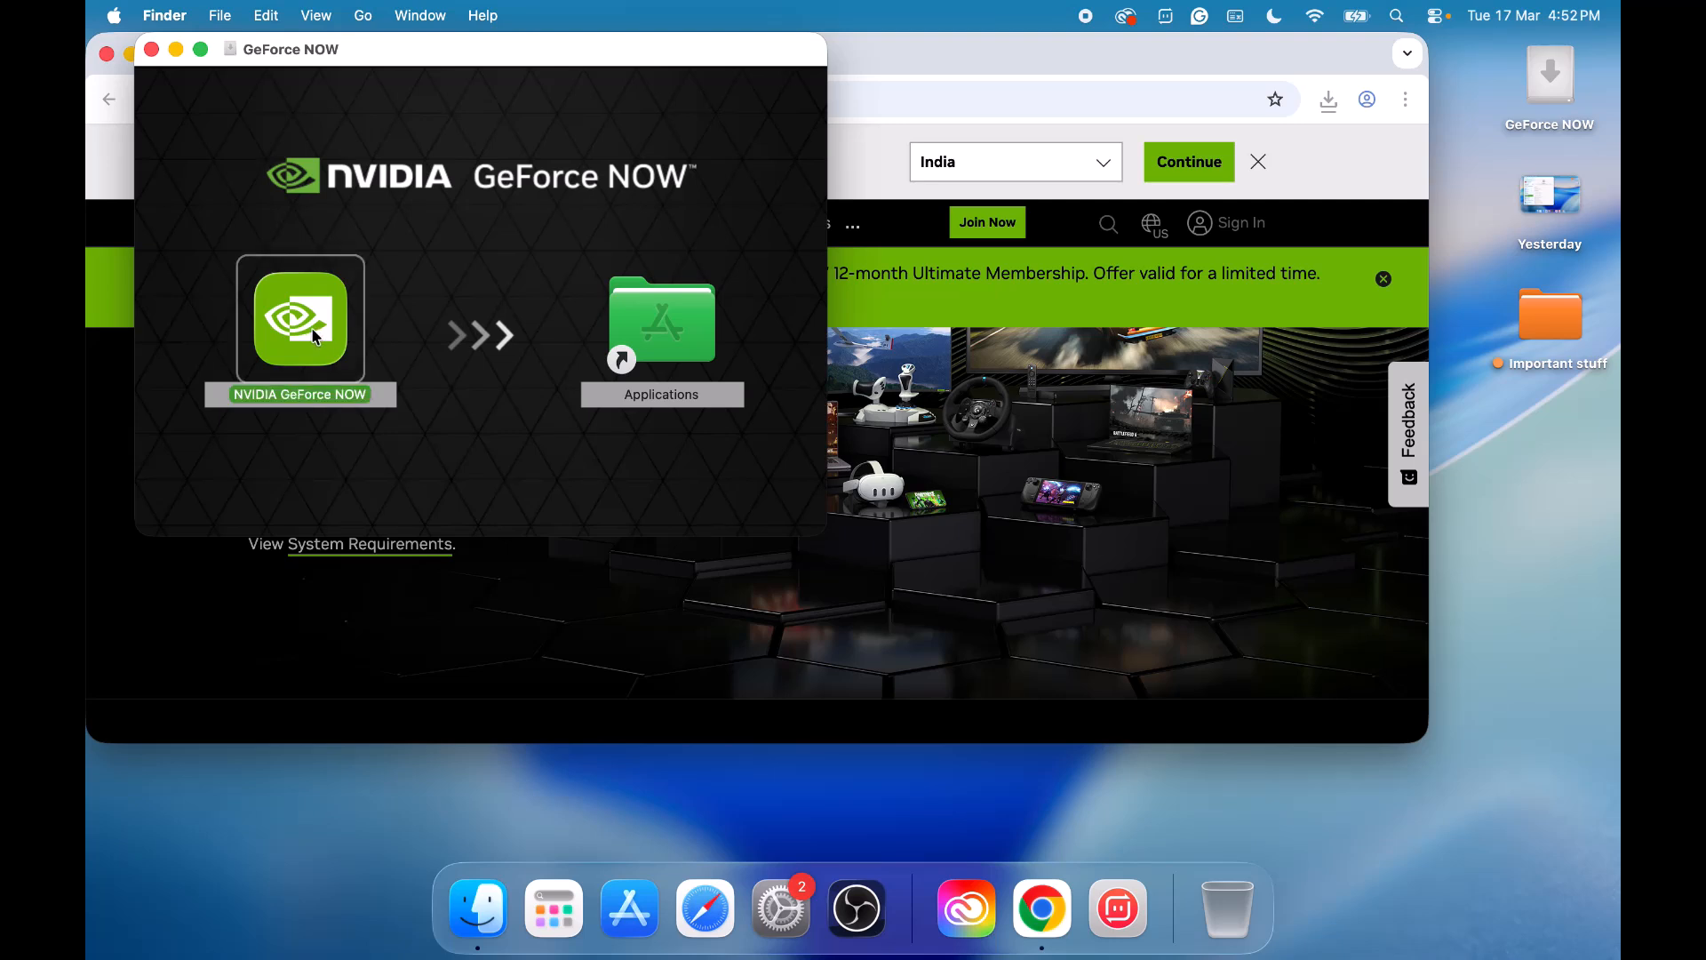
{"action": "left_click", "coordinate": [573, 353]}
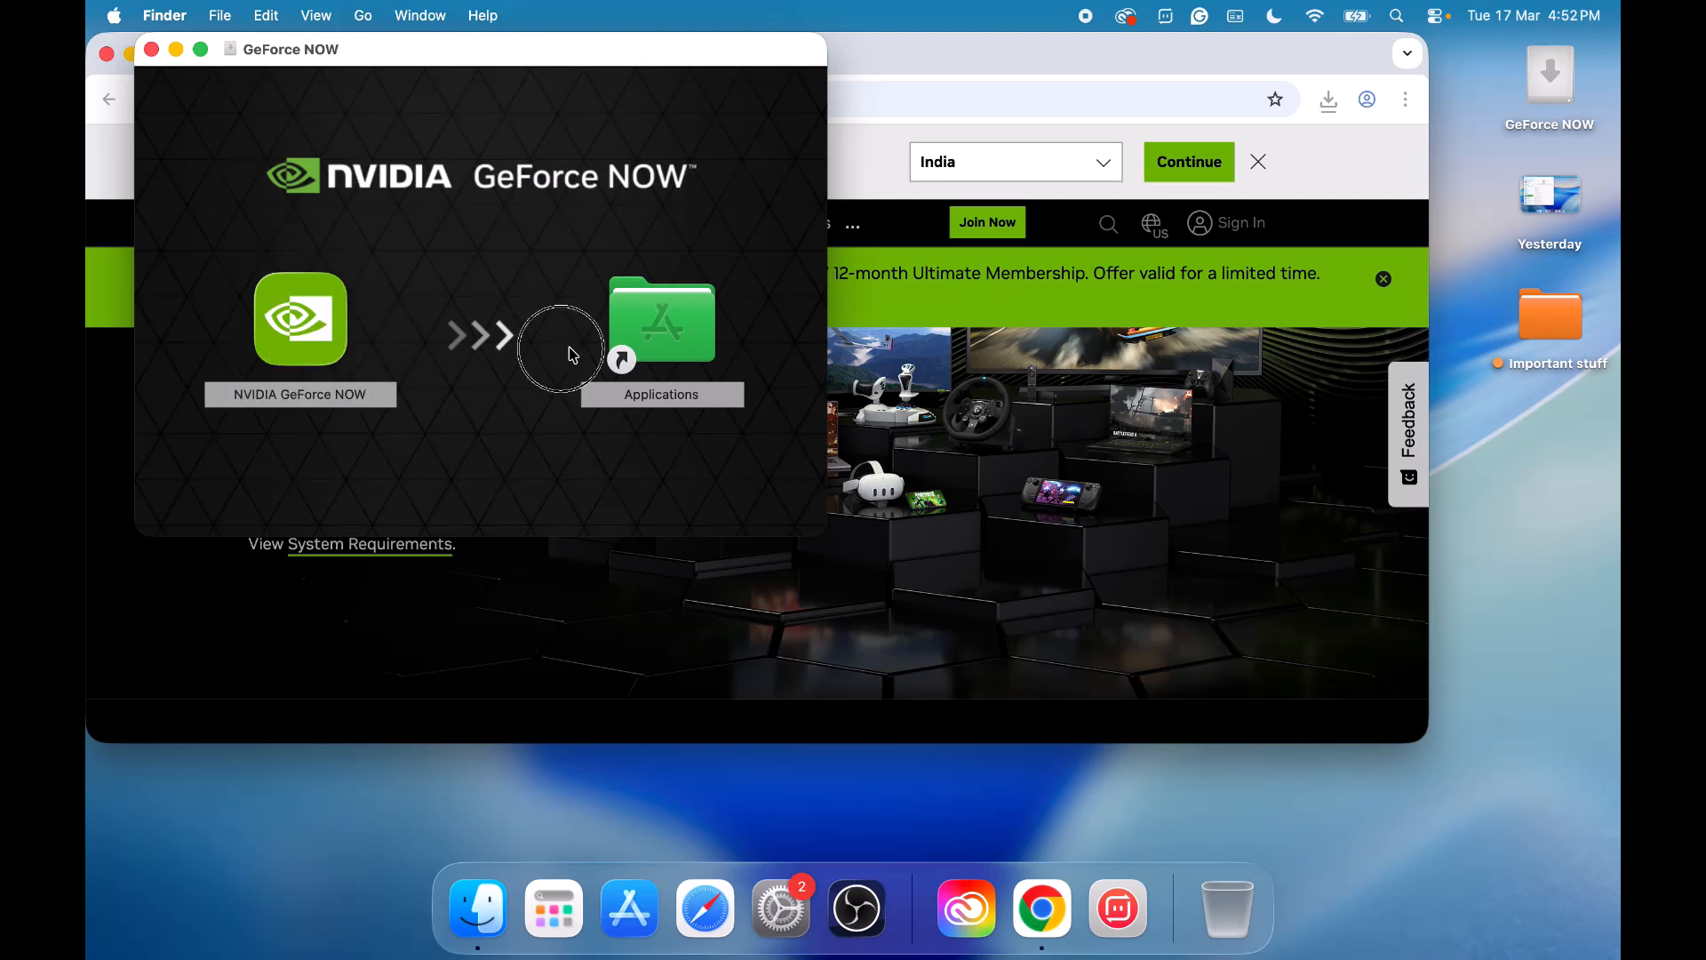
{"action": "left_click_drag", "start_coordinate": [324, 317], "coordinate": [687, 328]}
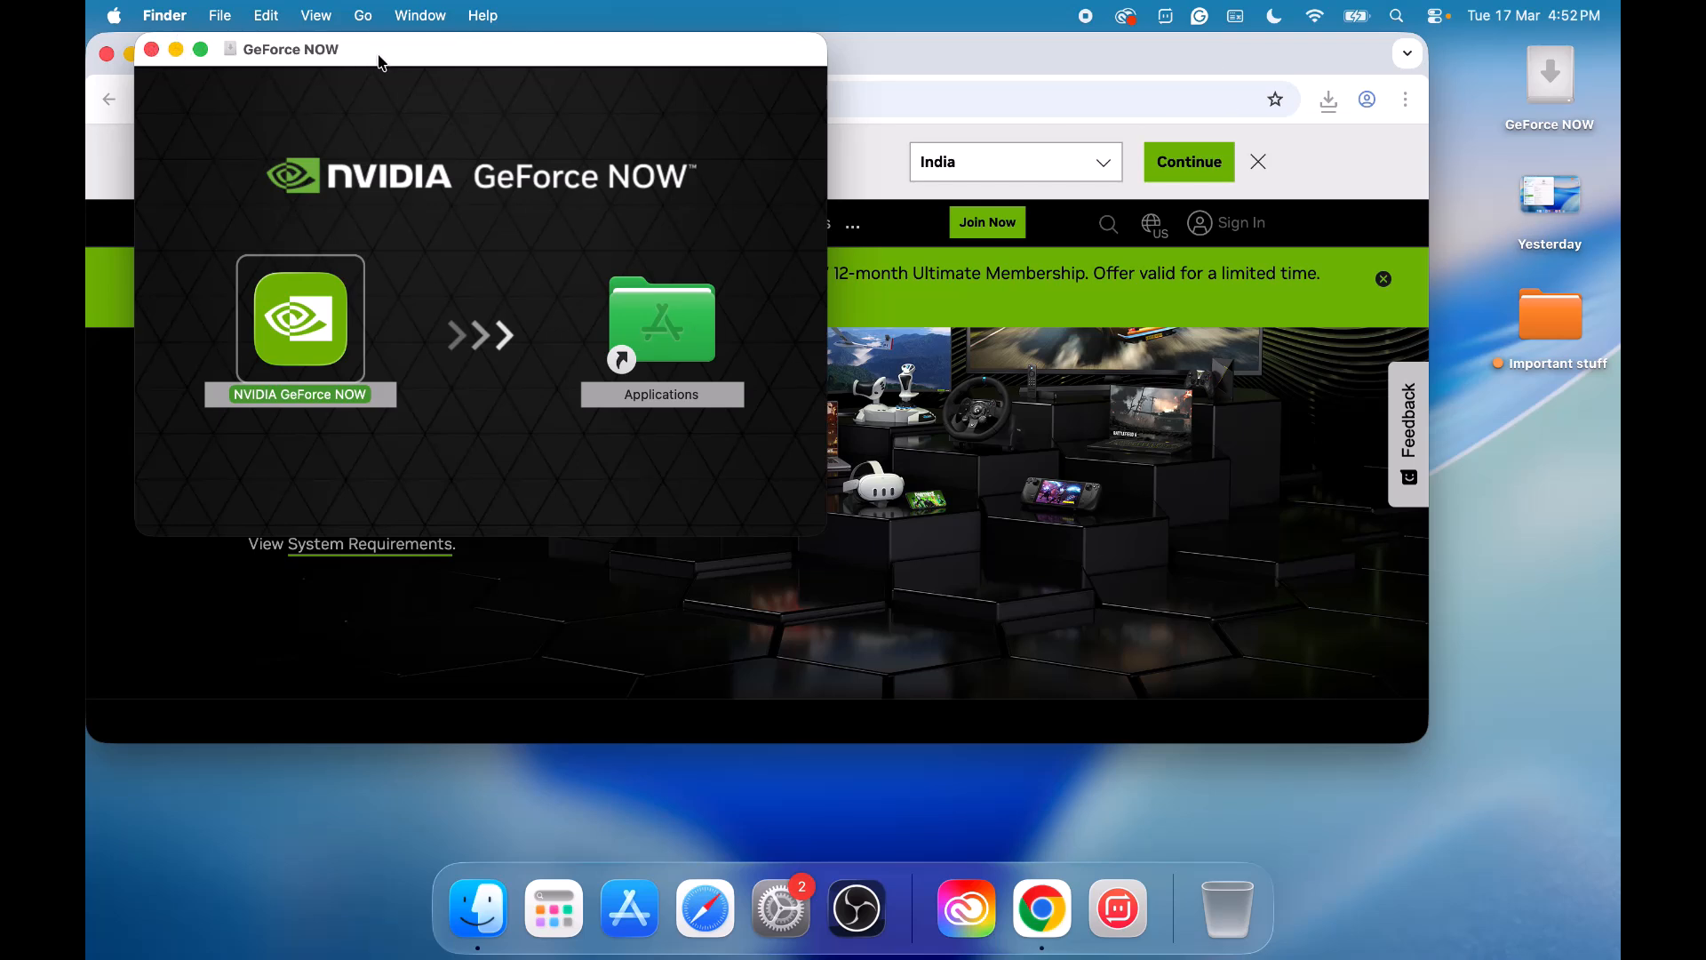
Step: Minimize the Chrome window, centre the installer window, and open its Applications folder shortcut
{"action": "left_click", "coordinate": [1108, 66]}
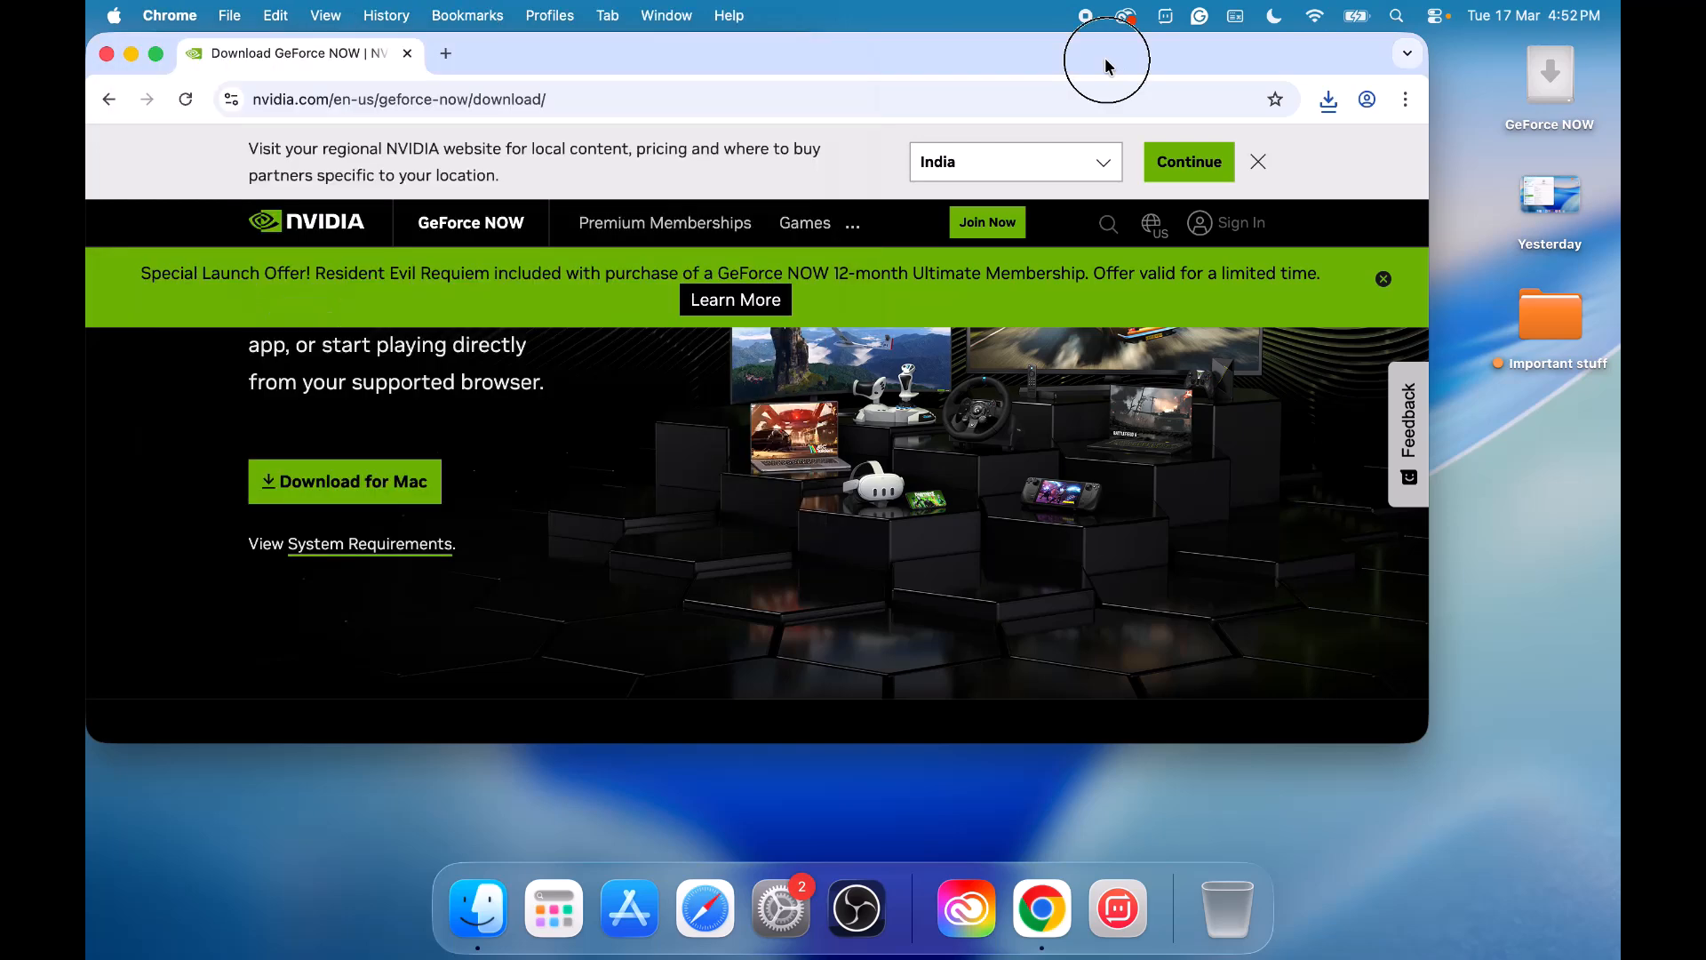
{"action": "left_click", "coordinate": [133, 56]}
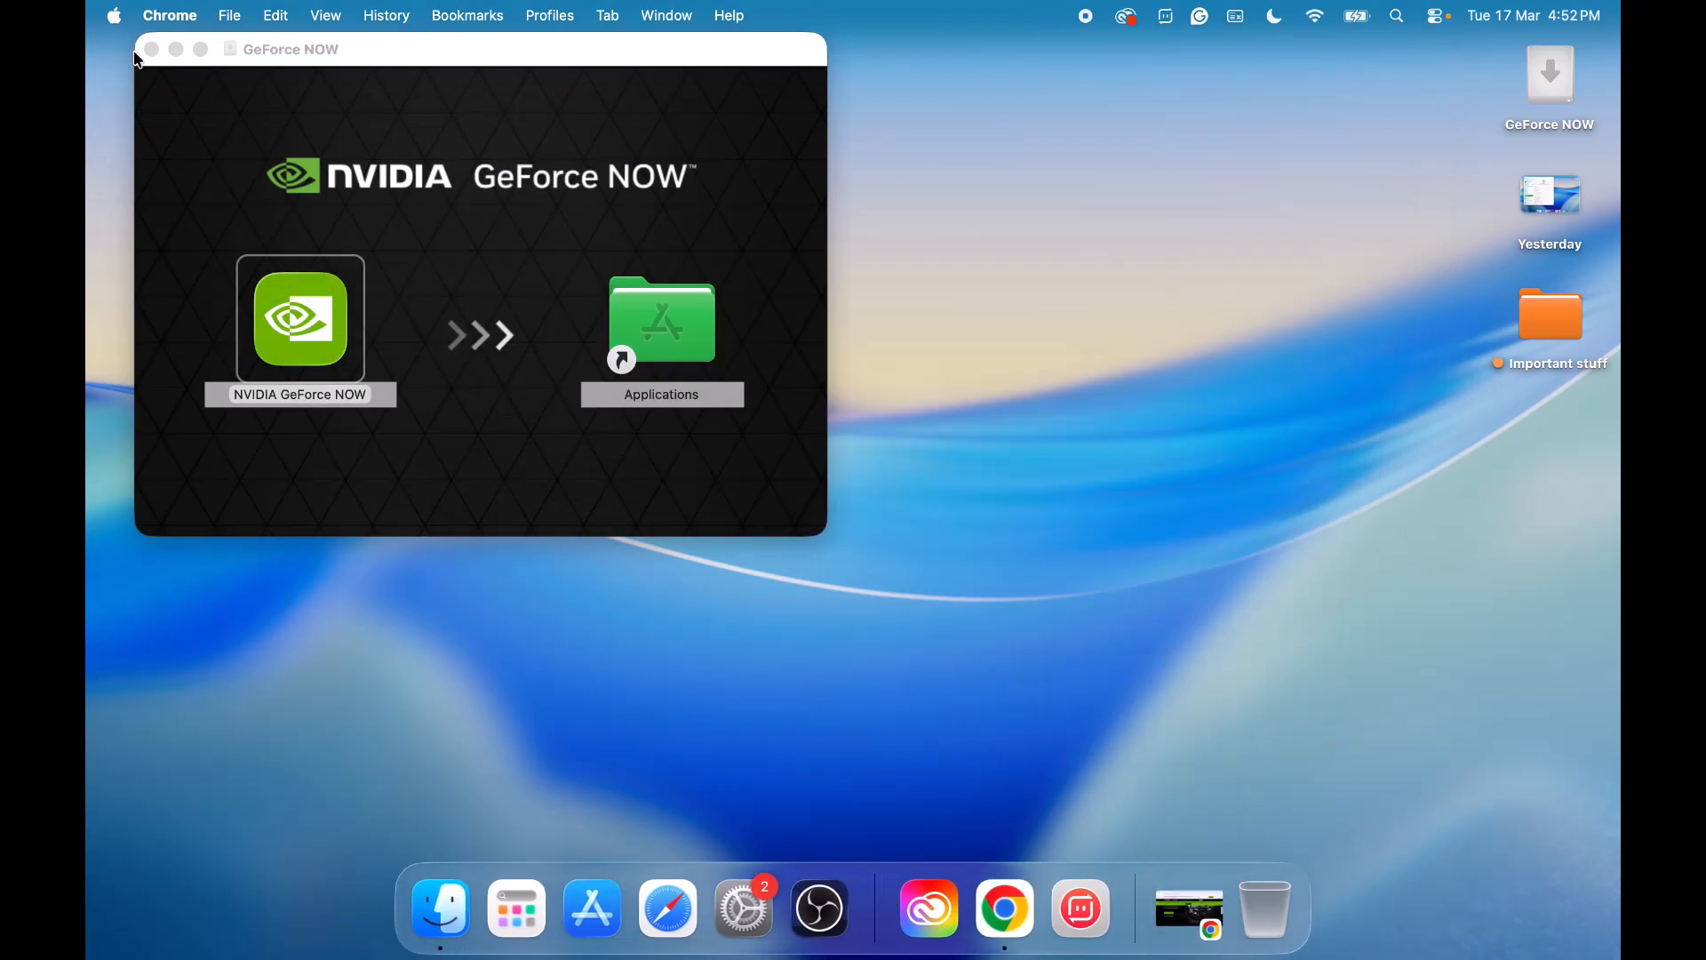
{"action": "left_click_drag", "start_coordinate": [561, 45], "coordinate": [891, 169]}
{"action": "left_click", "coordinate": [1018, 457]}
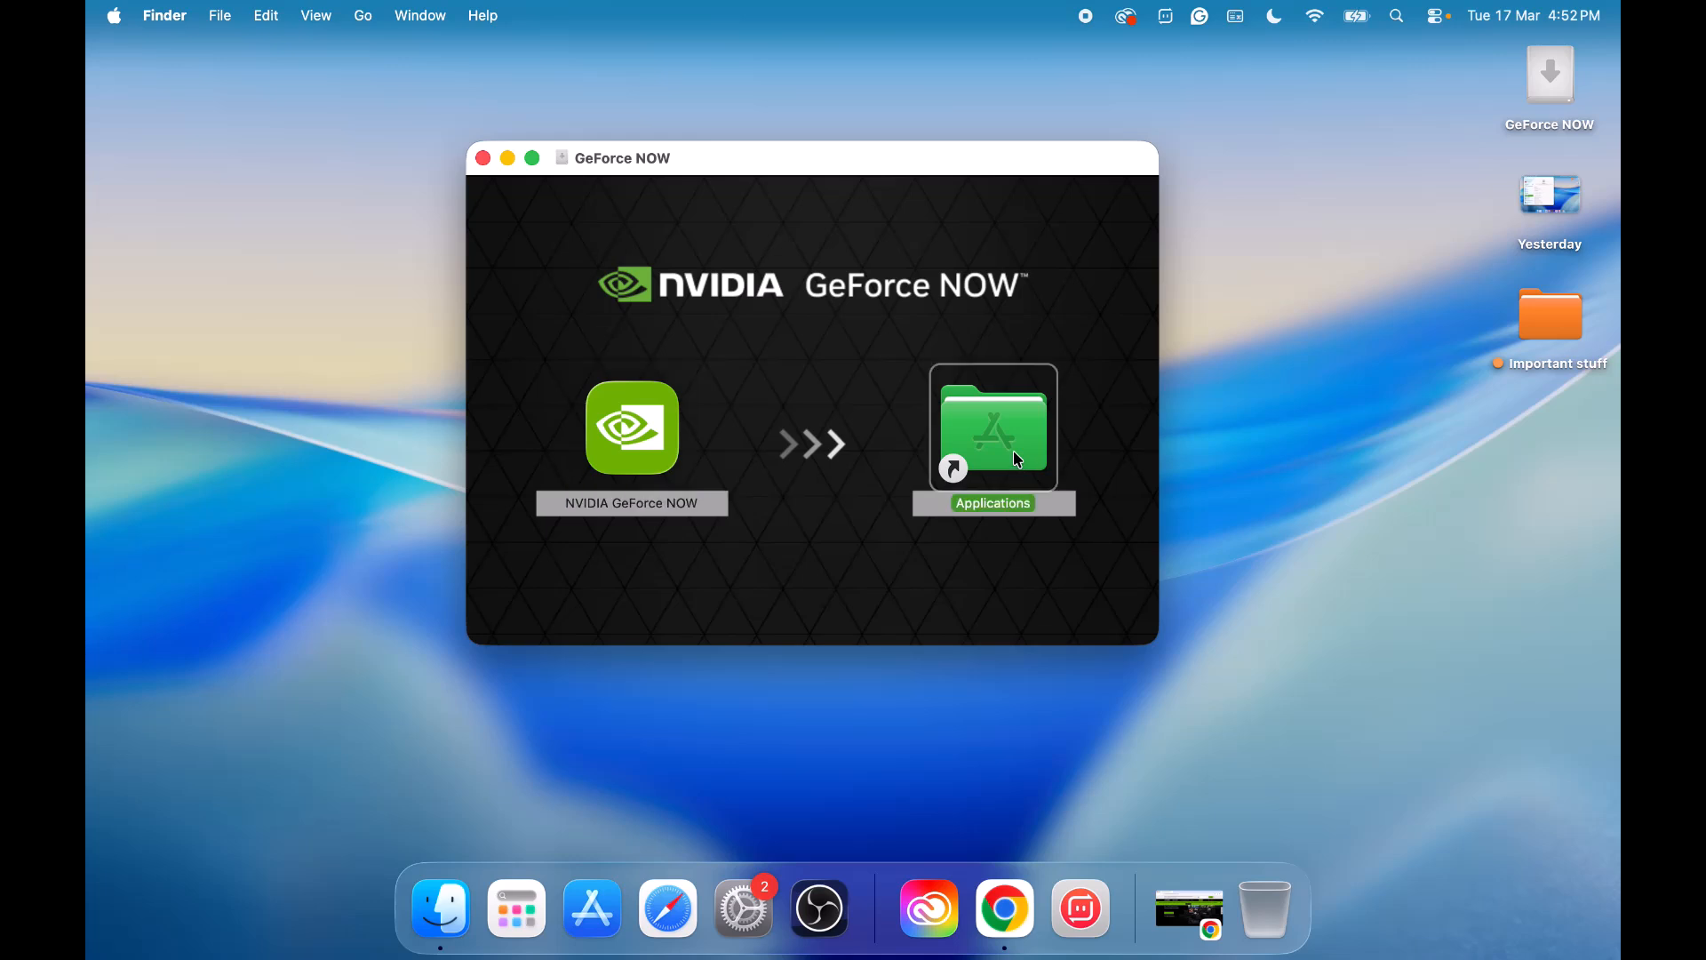
{"action": "double_click", "coordinate": [1019, 459]}
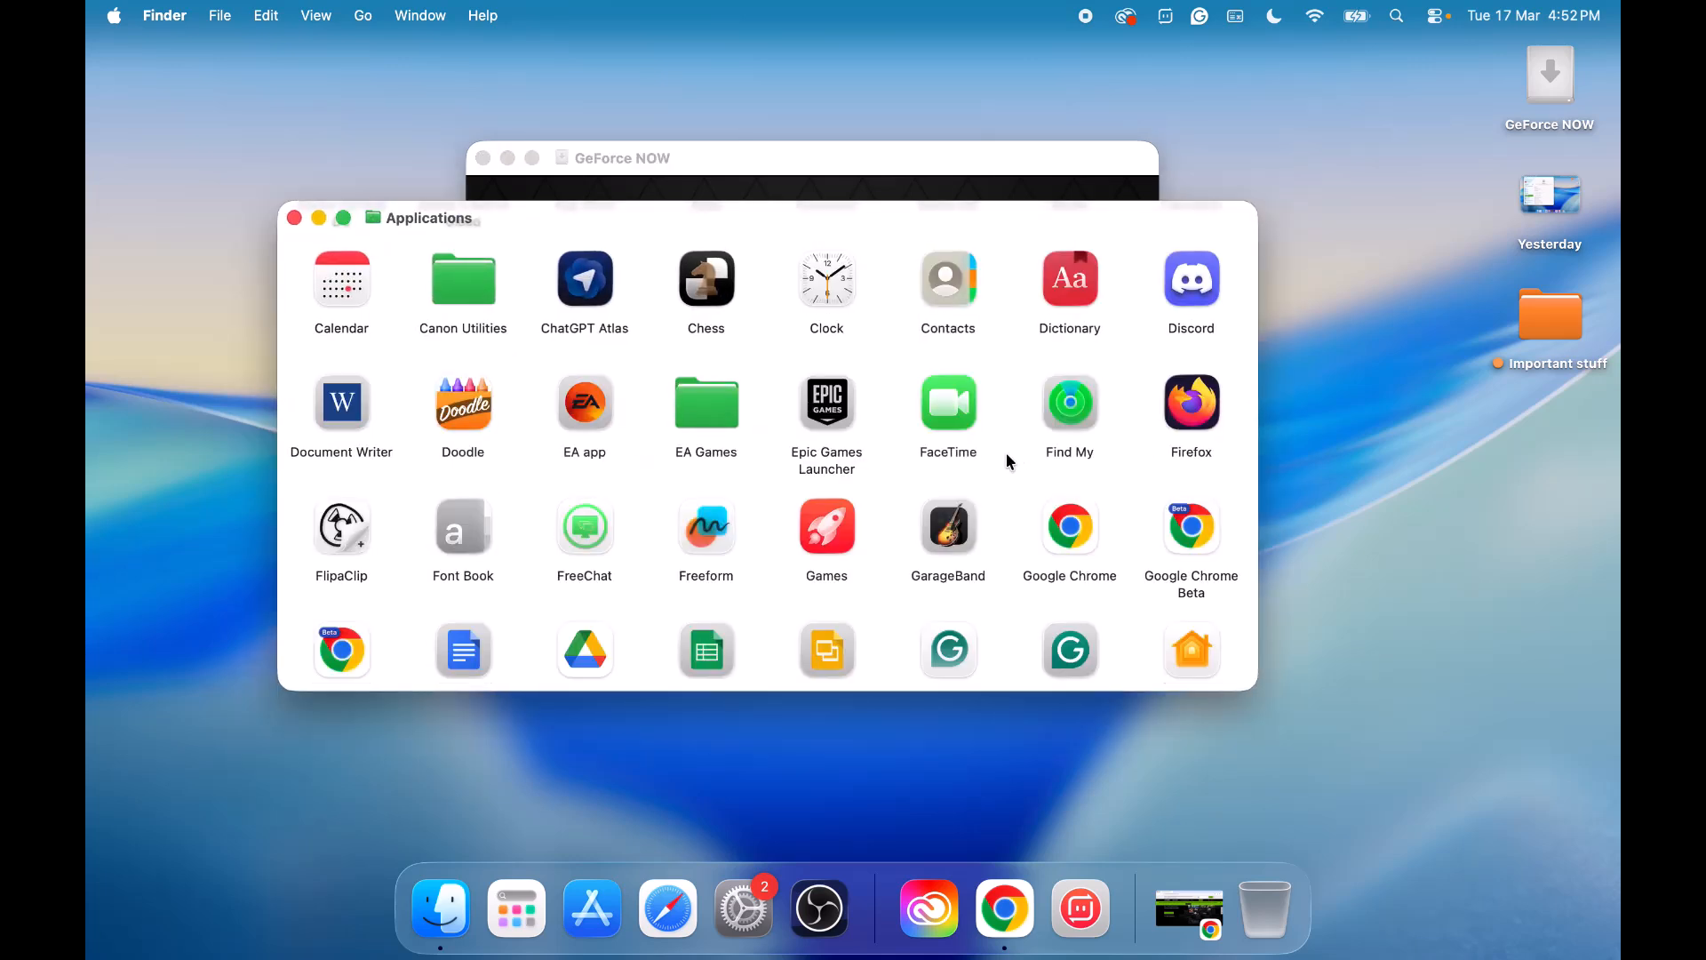
Step: Launch NVIDIA GeForce NOW from the Applications folder and confirm opening the downloaded app
{"action": "scroll", "coordinate": [917, 500], "scroll_direction": "down", "scroll_amount": 8}
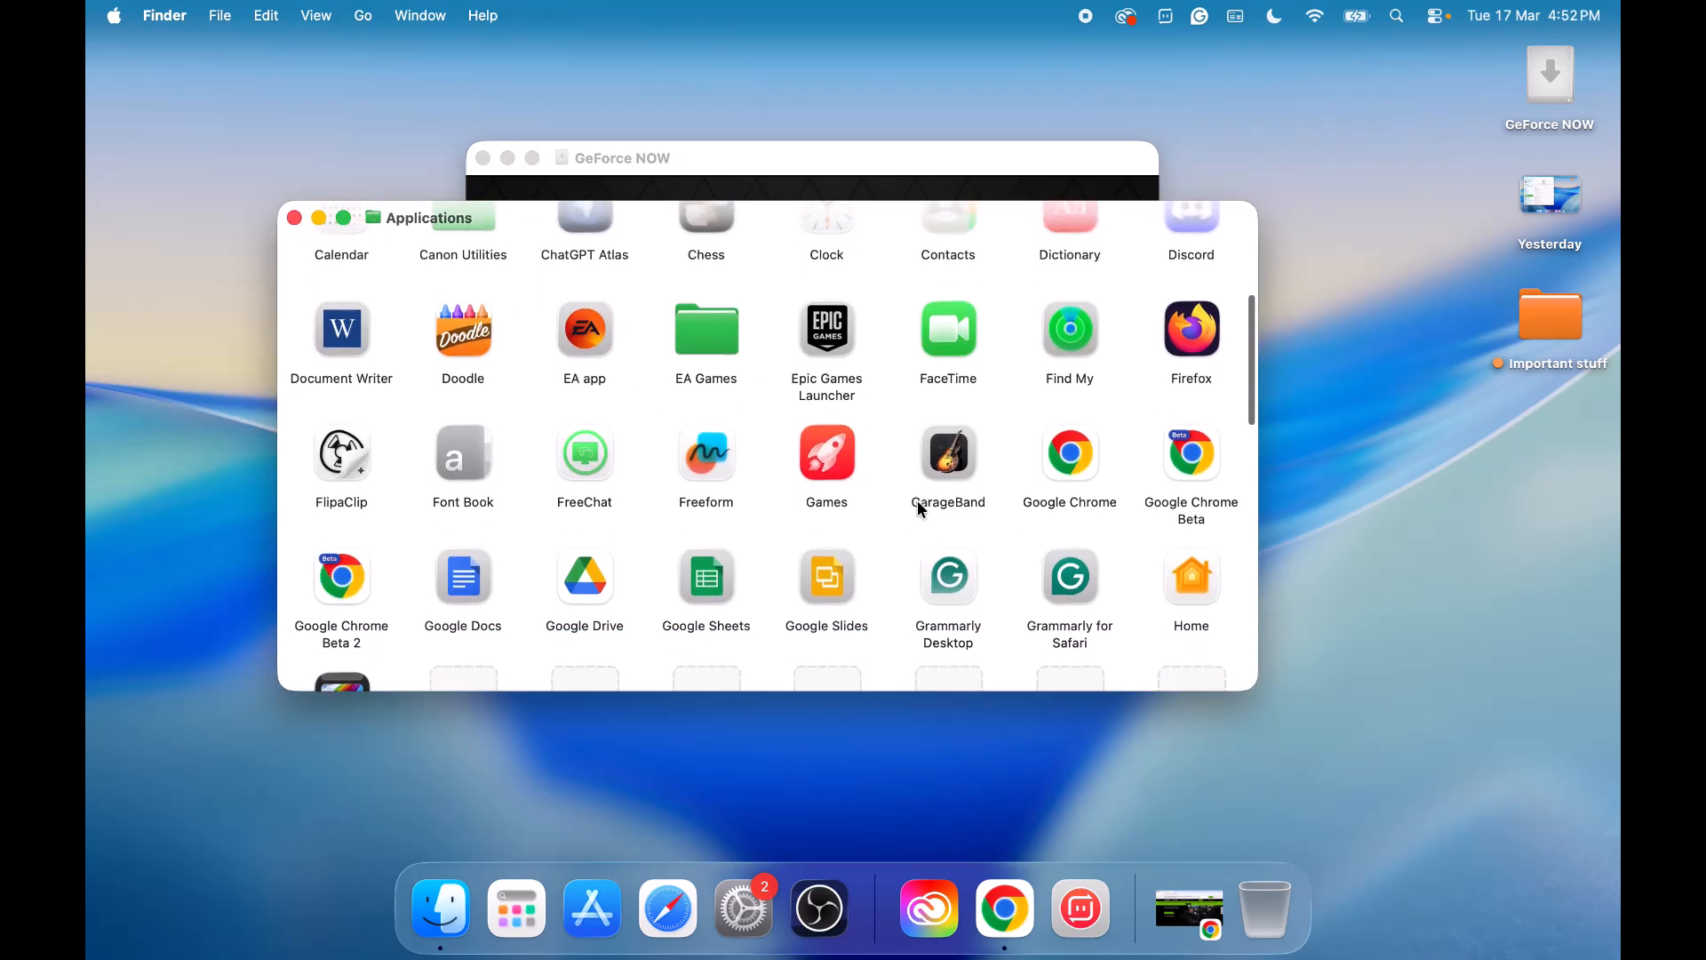
{"action": "scroll", "coordinate": [917, 500], "scroll_direction": "down", "scroll_amount": 5}
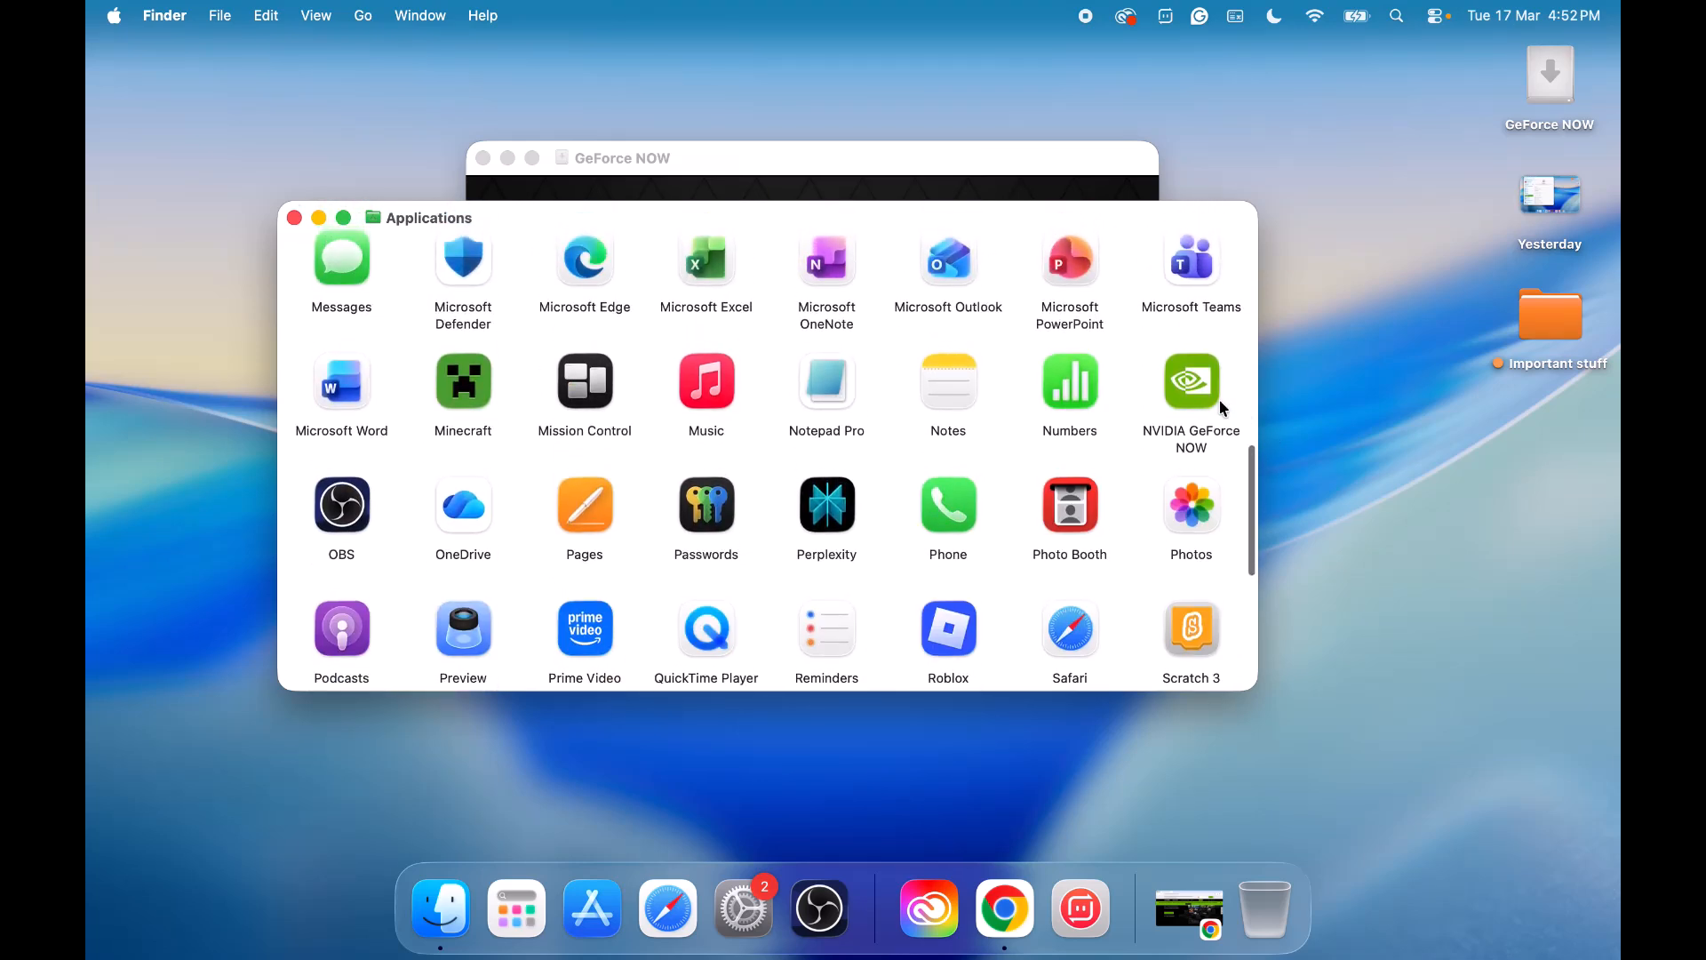
{"action": "left_click", "coordinate": [1207, 397]}
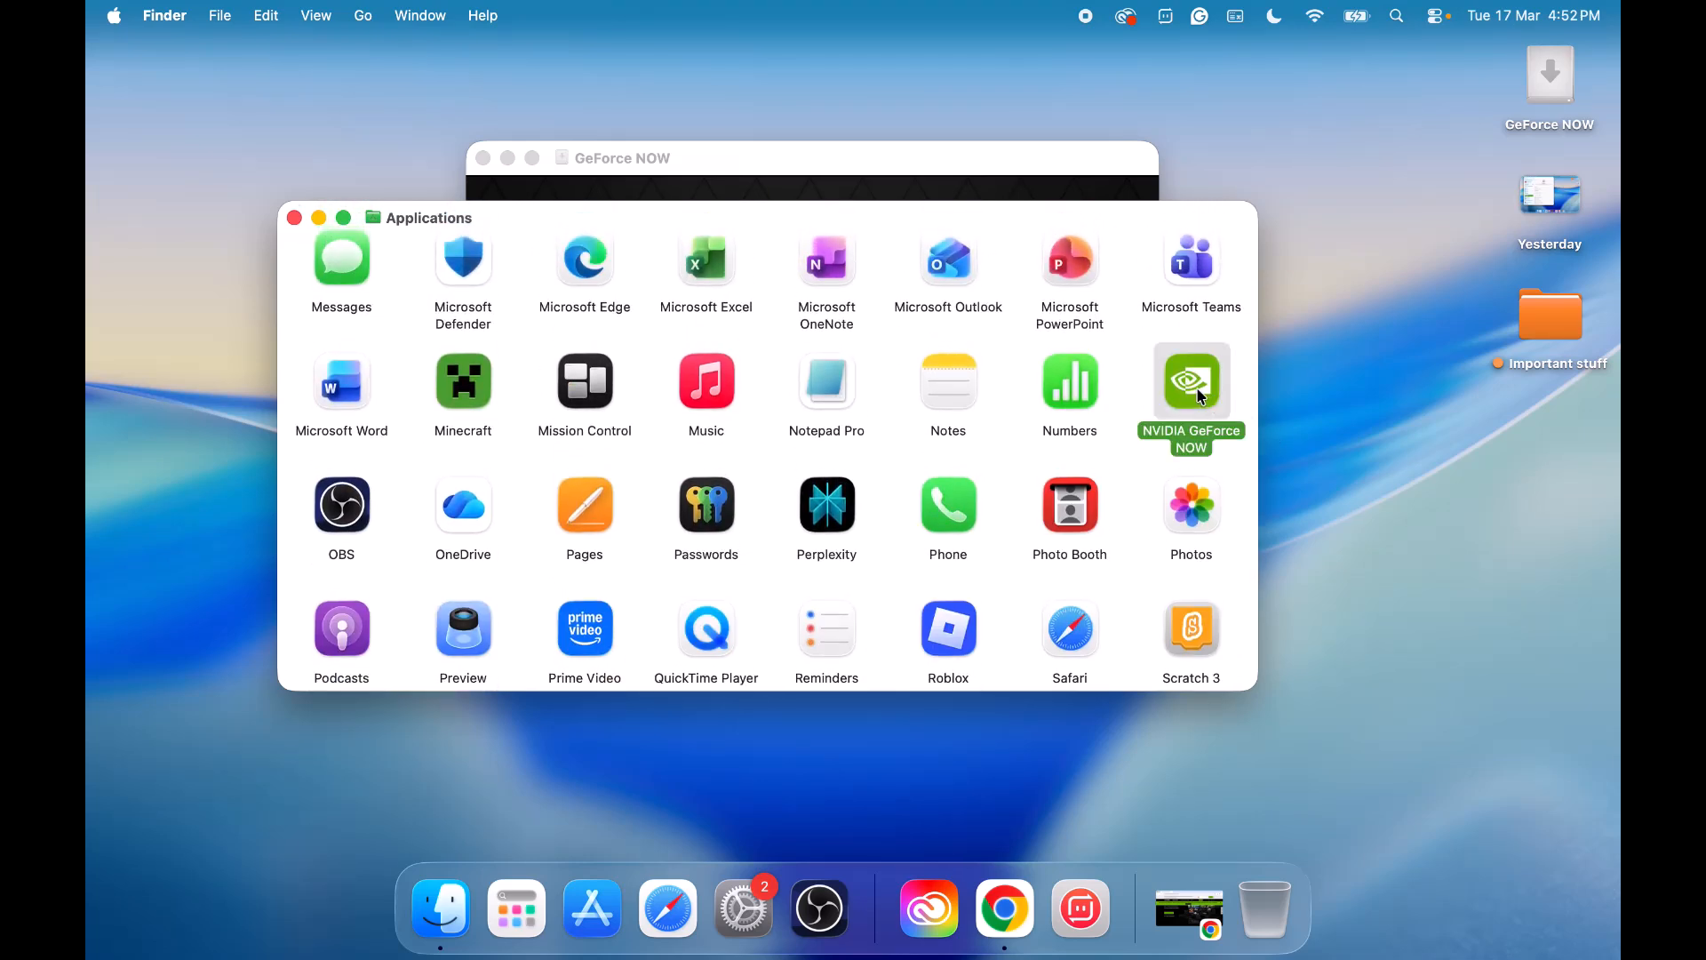
{"action": "double_click", "coordinate": [1196, 387]}
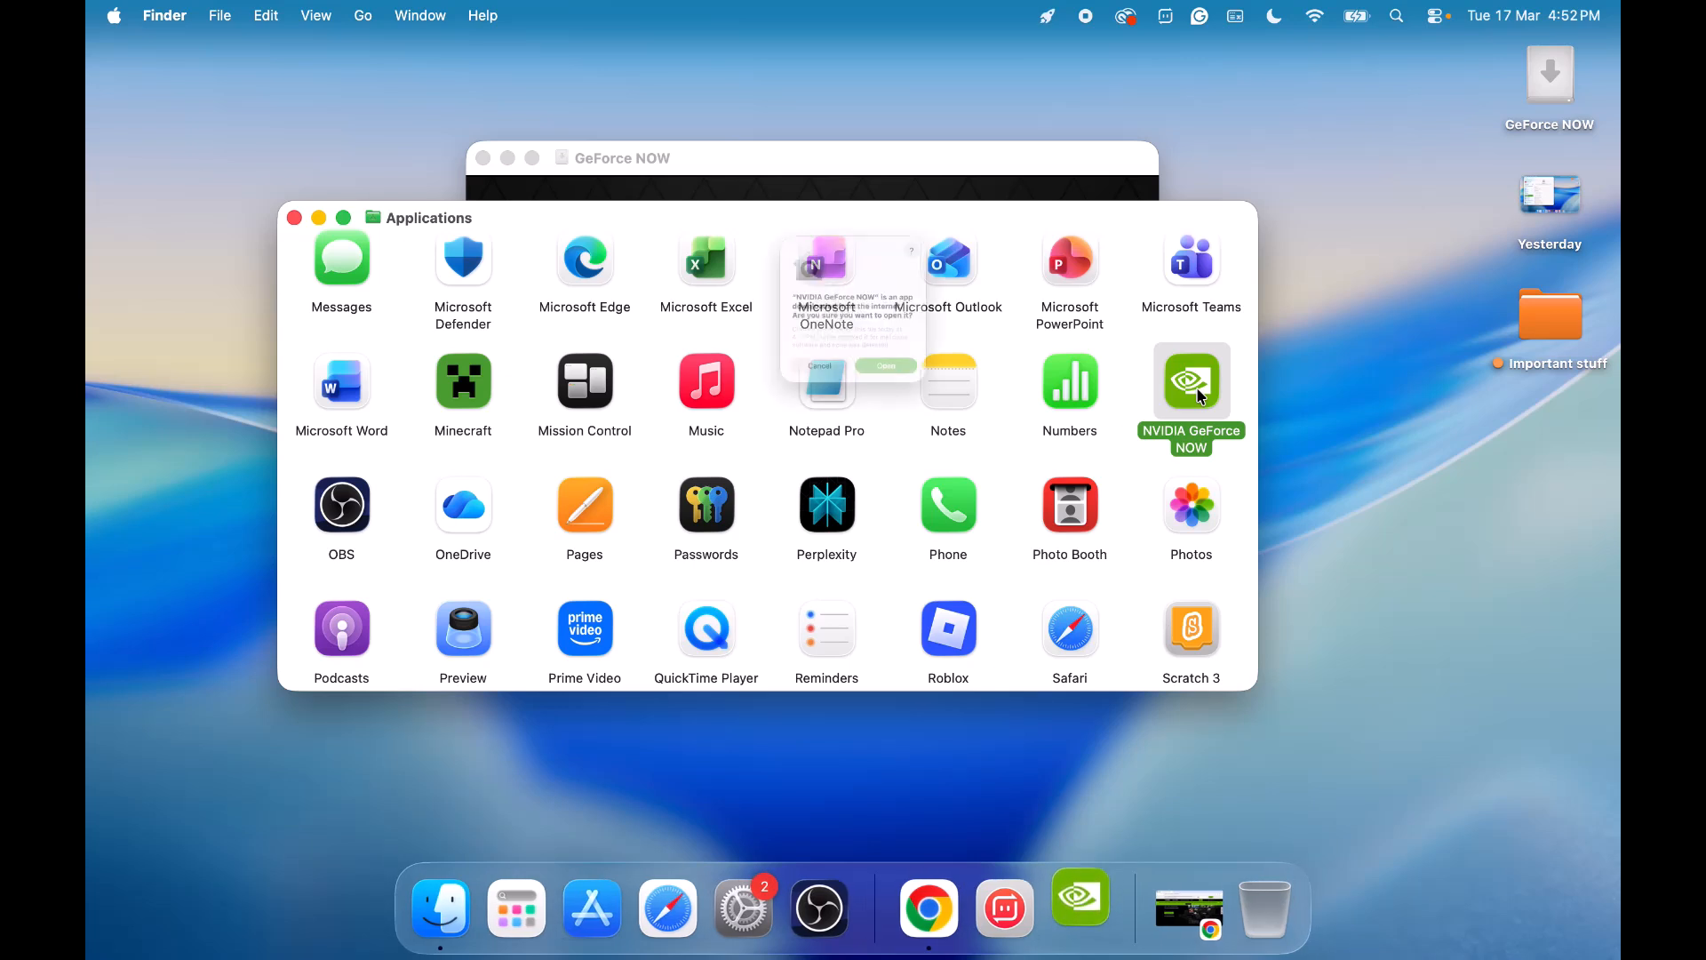
{"action": "left_click", "coordinate": [937, 419]}
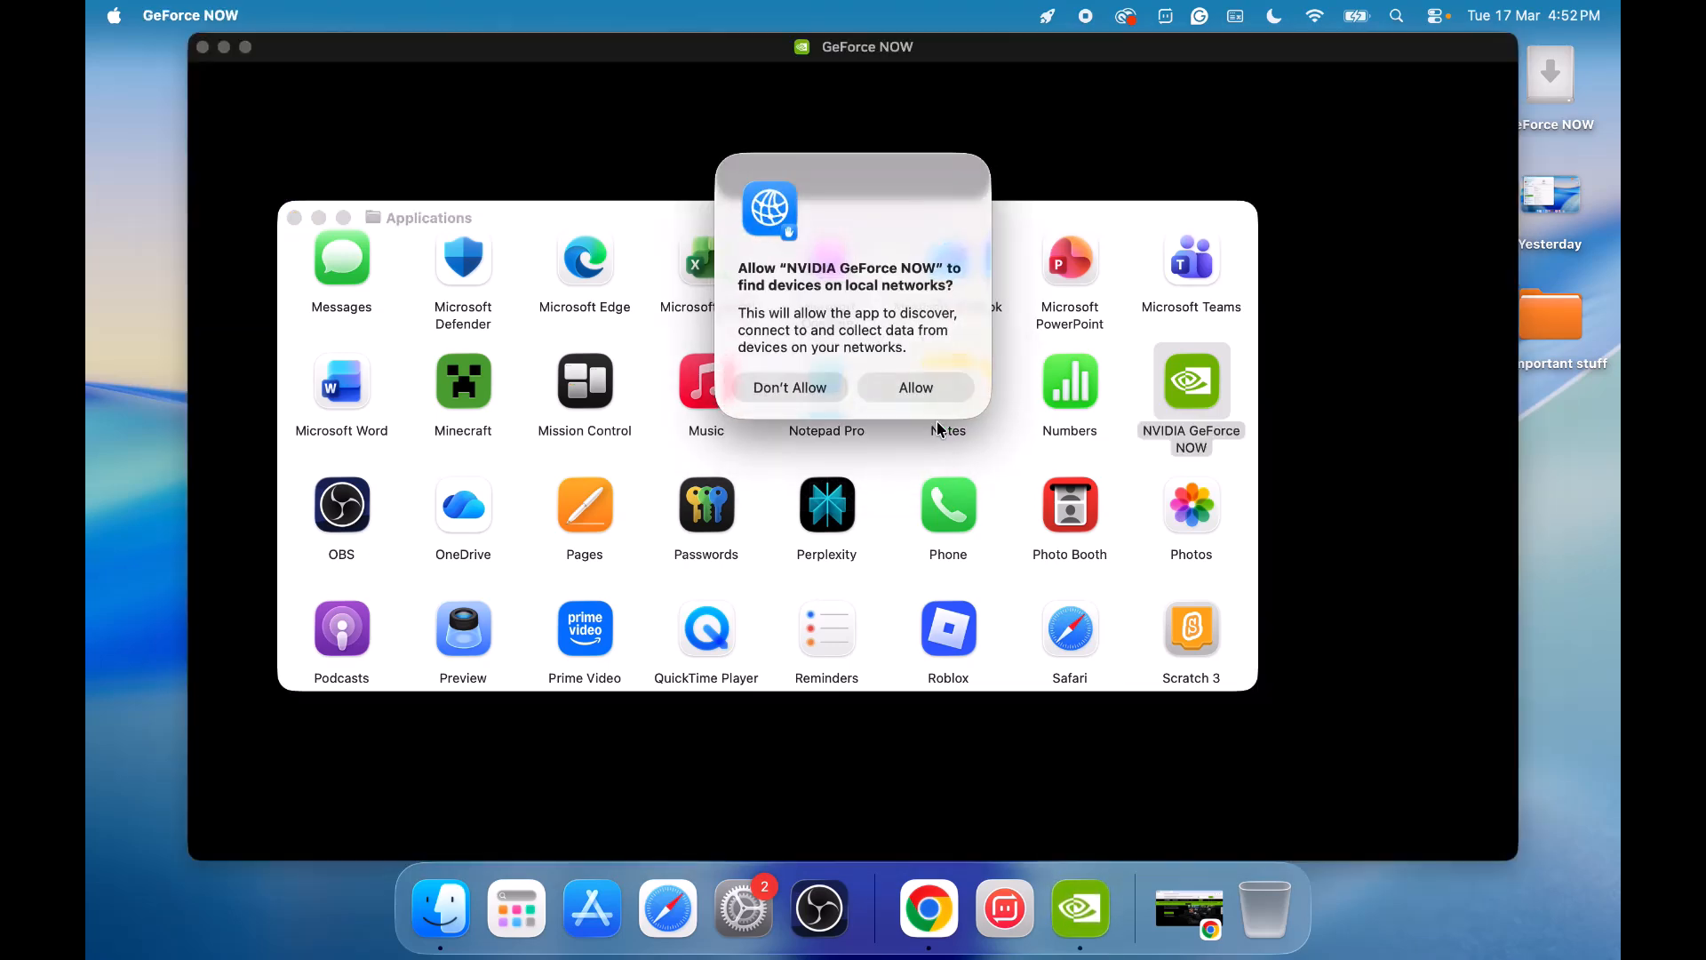
Step: Allow GeForce NOW to find devices on local networks and agree to its terms to continue
{"action": "left_click", "coordinate": [919, 391]}
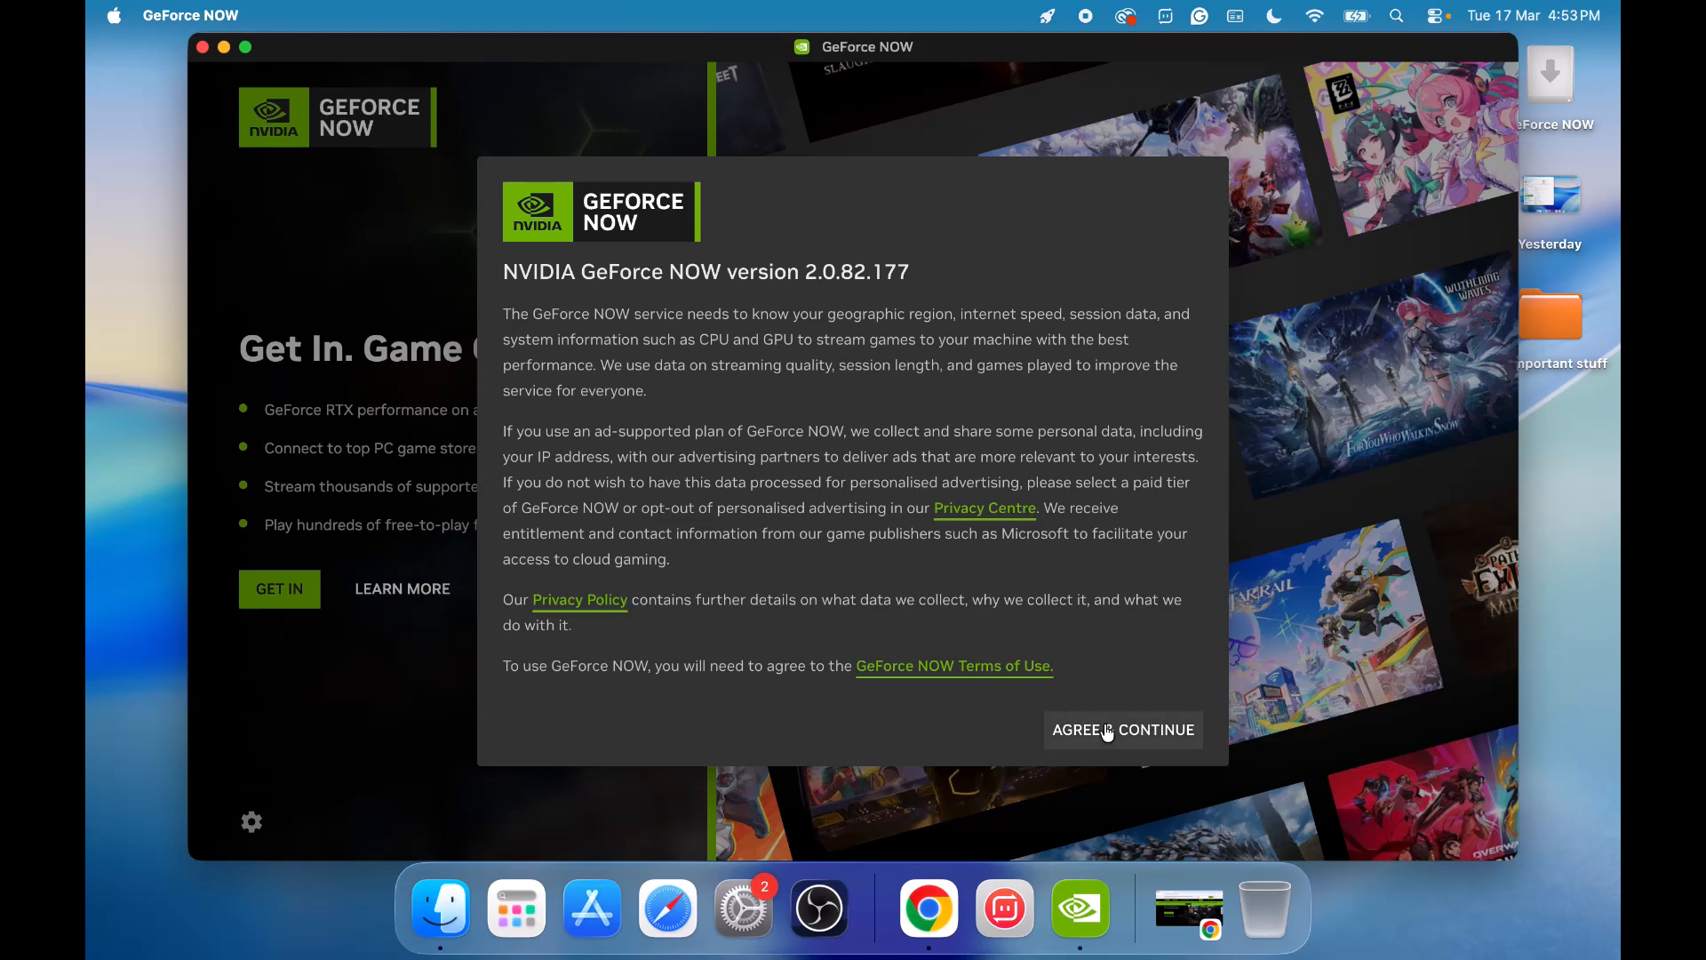
{"action": "left_click", "coordinate": [1108, 733]}
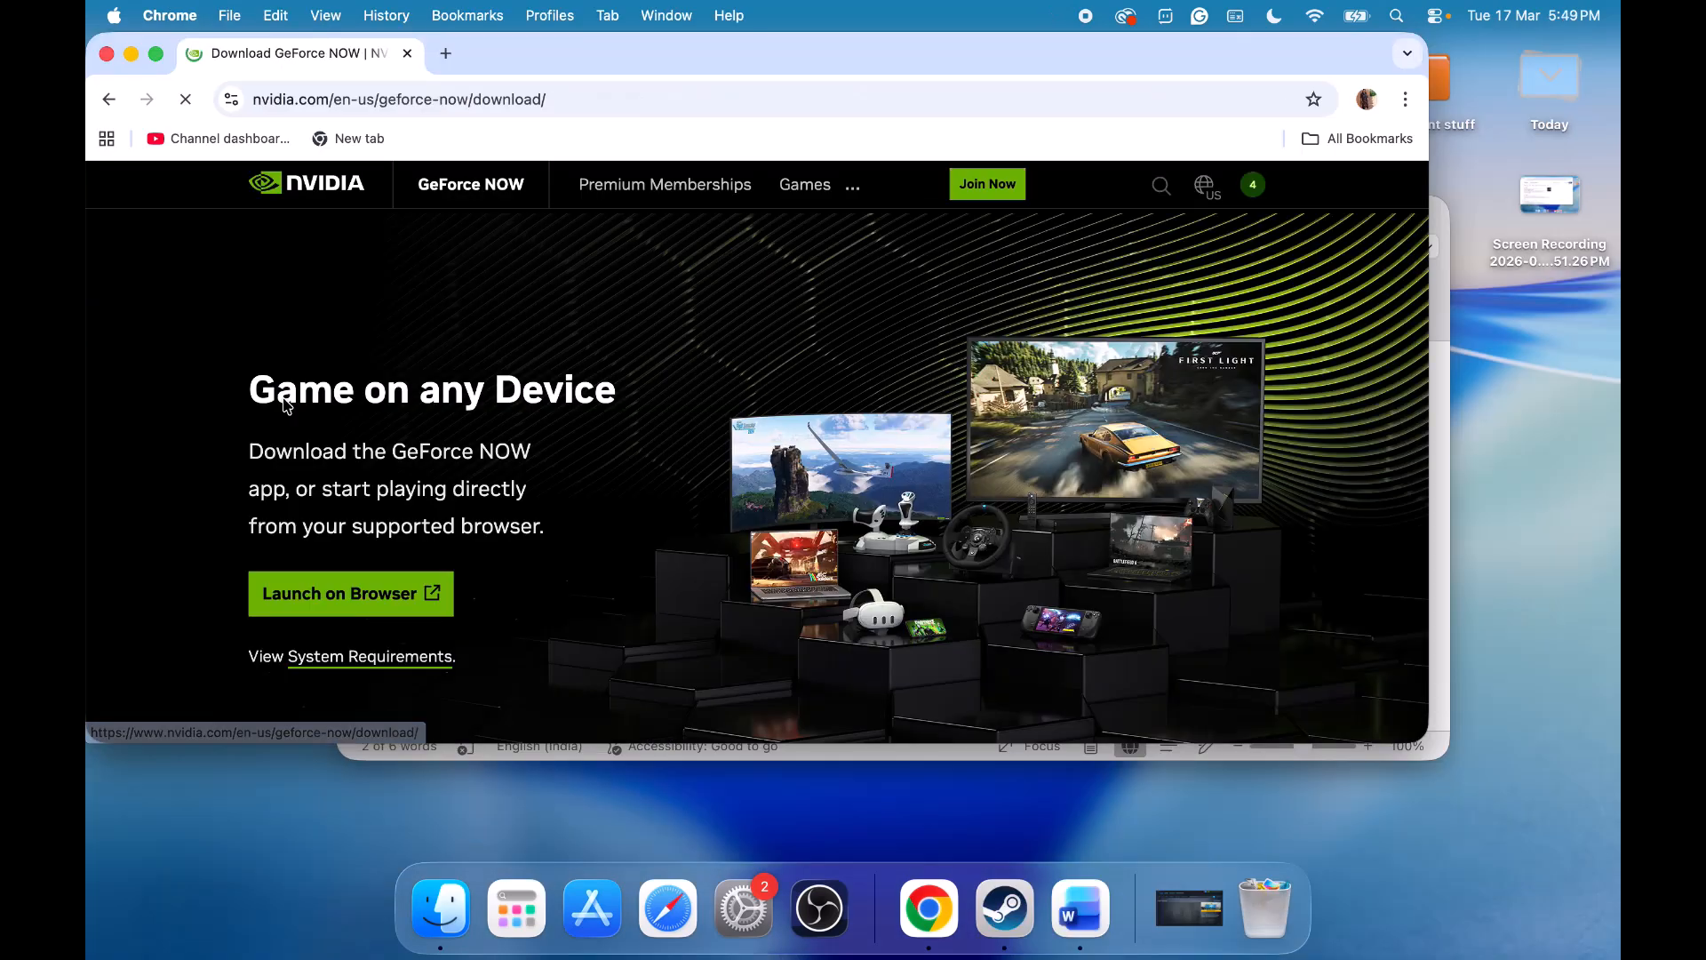